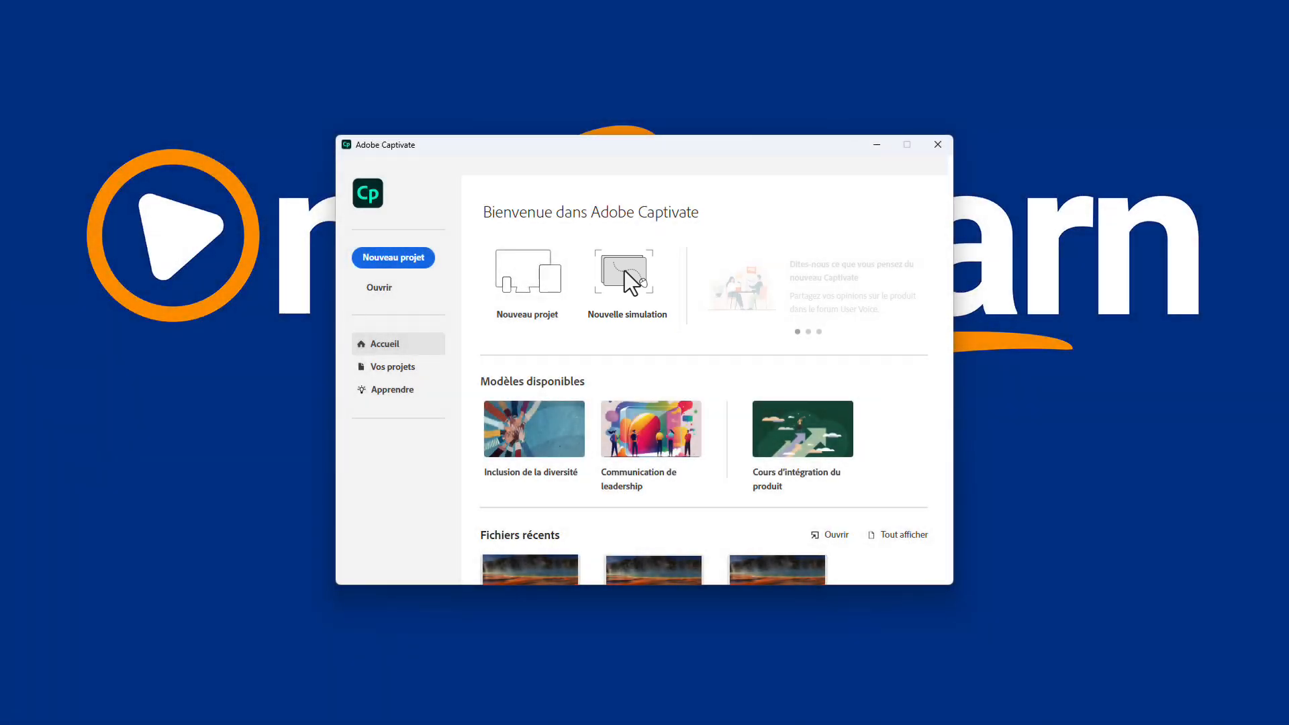
- Start a new simulation with a custom recording area using the 720p HD (1280 x 720) preset
{"action": "left_click", "coordinate": [625, 271]}
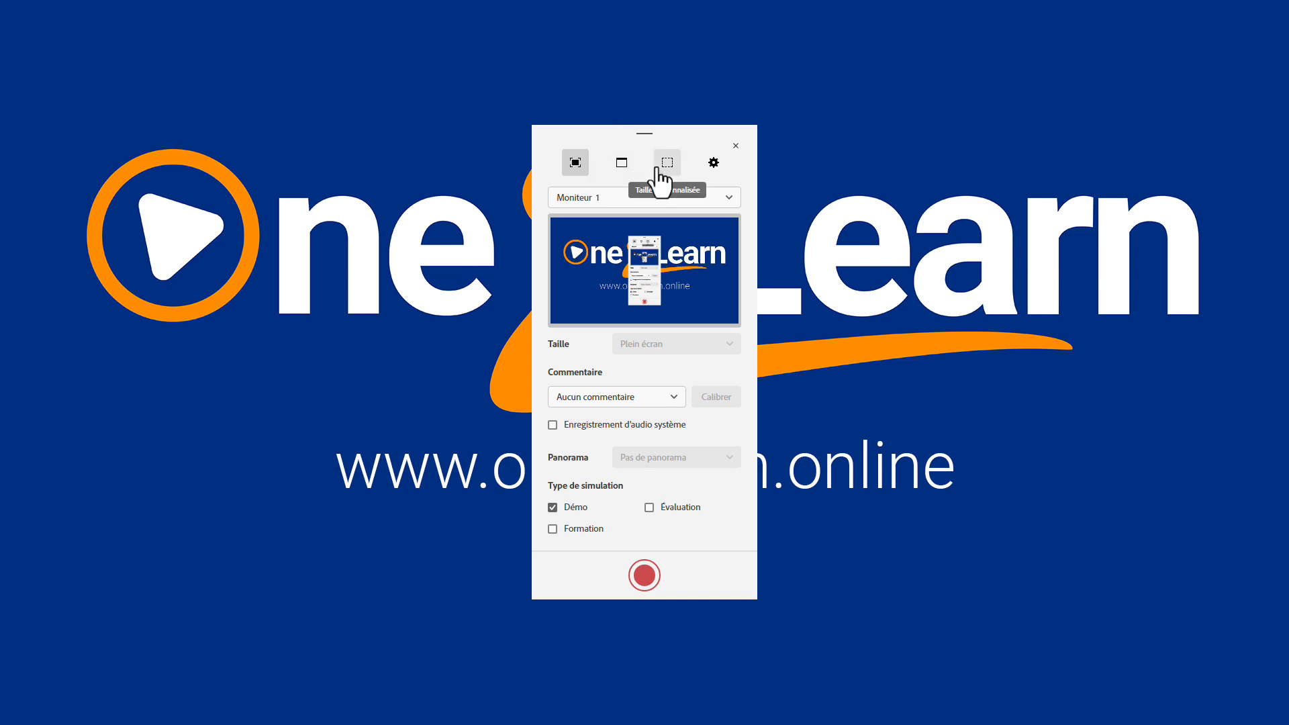
{"action": "left_click", "coordinate": [715, 165]}
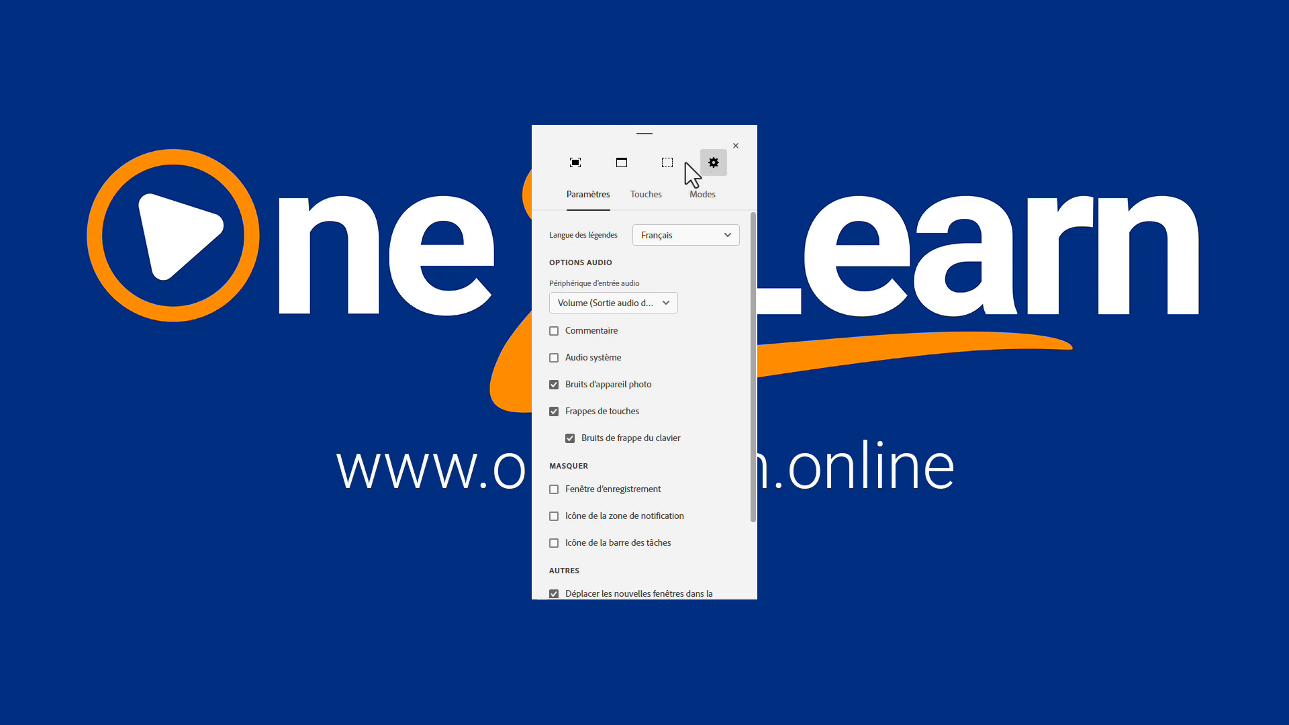
{"action": "left_click", "coordinate": [668, 164]}
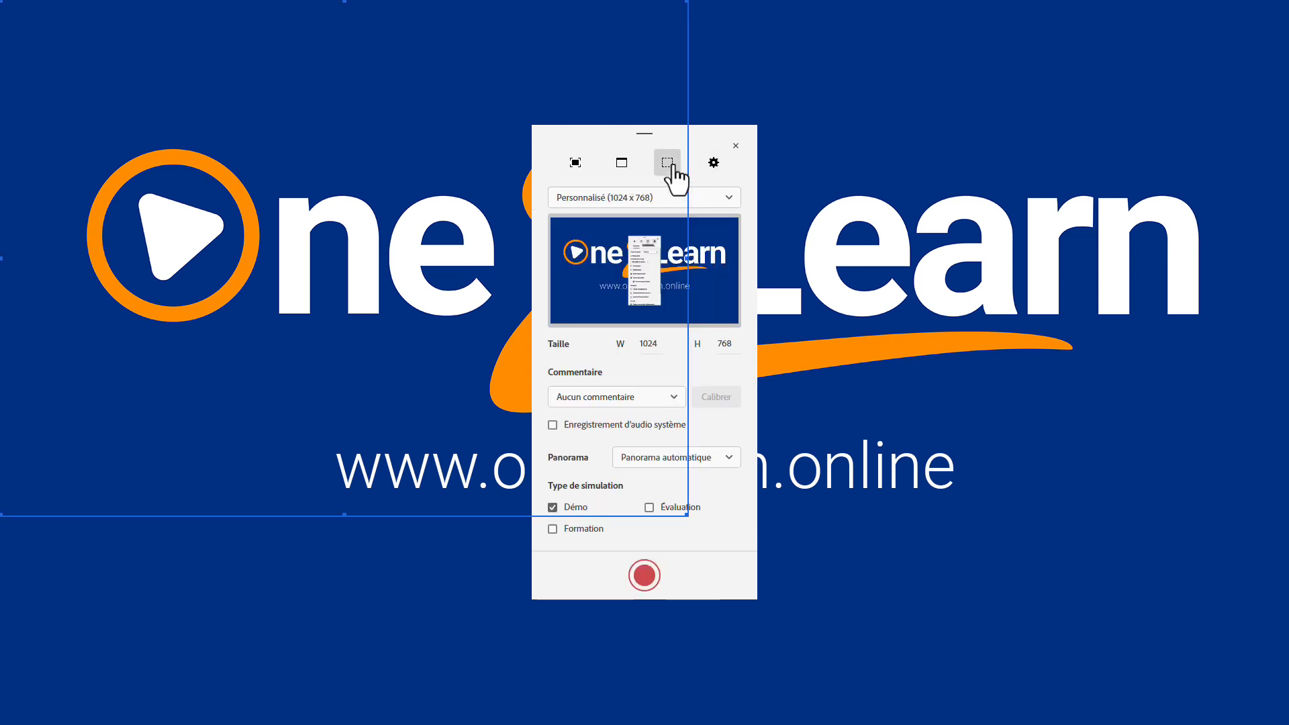
{"action": "left_click", "coordinate": [721, 195]}
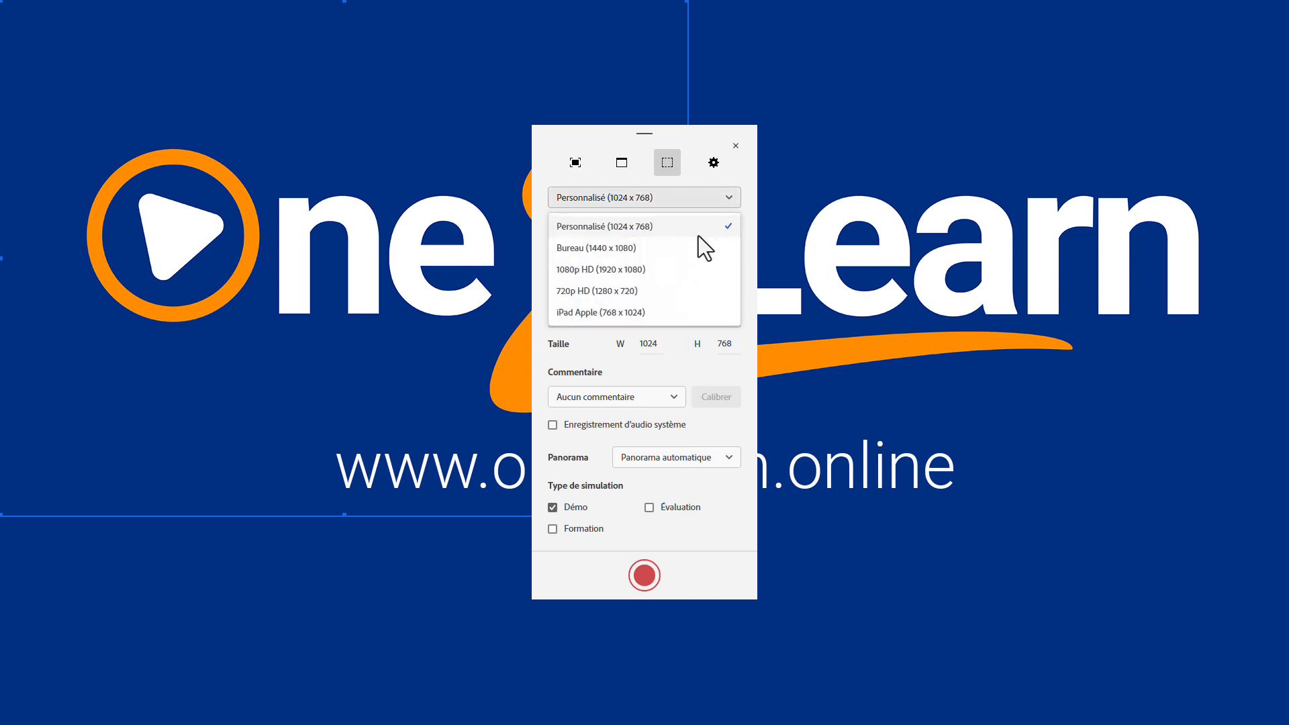
{"action": "left_click", "coordinate": [658, 286]}
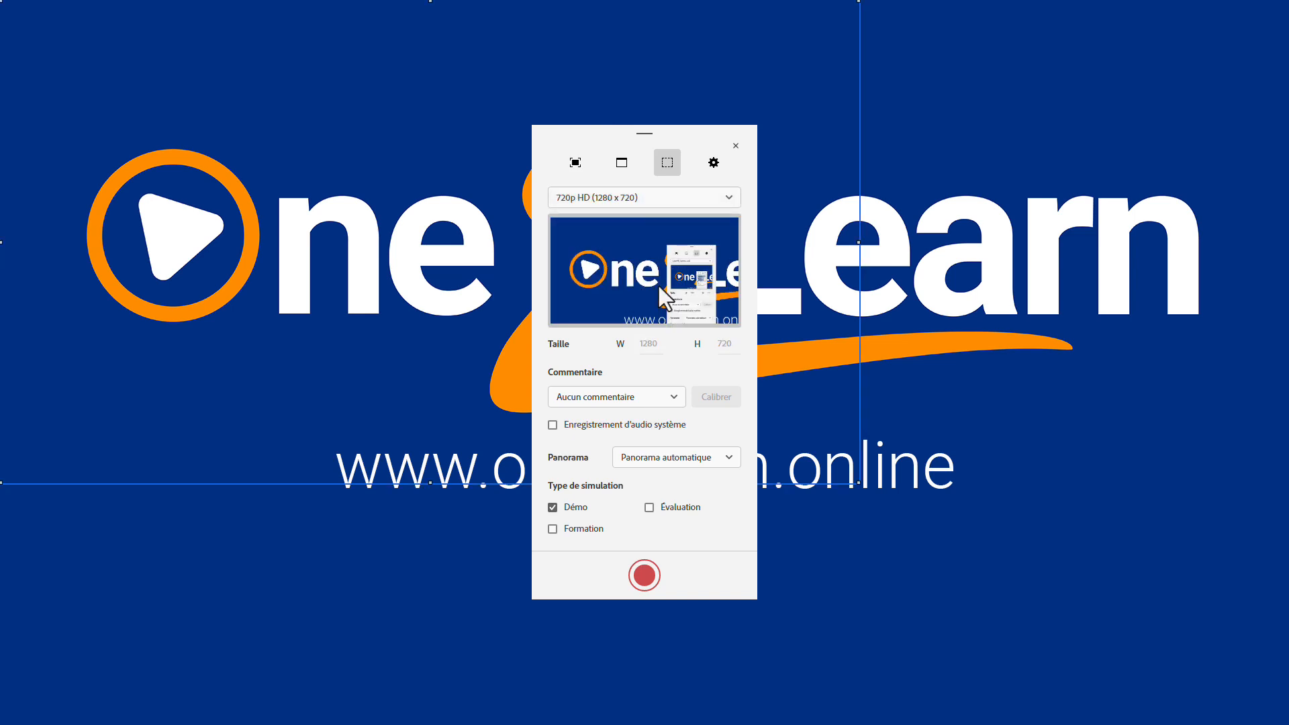
- Configure the recording with Aucun commentaire, Pas de panorama, and the simulation types Démo, Évaluation and Formation
{"action": "left_click", "coordinate": [667, 396]}
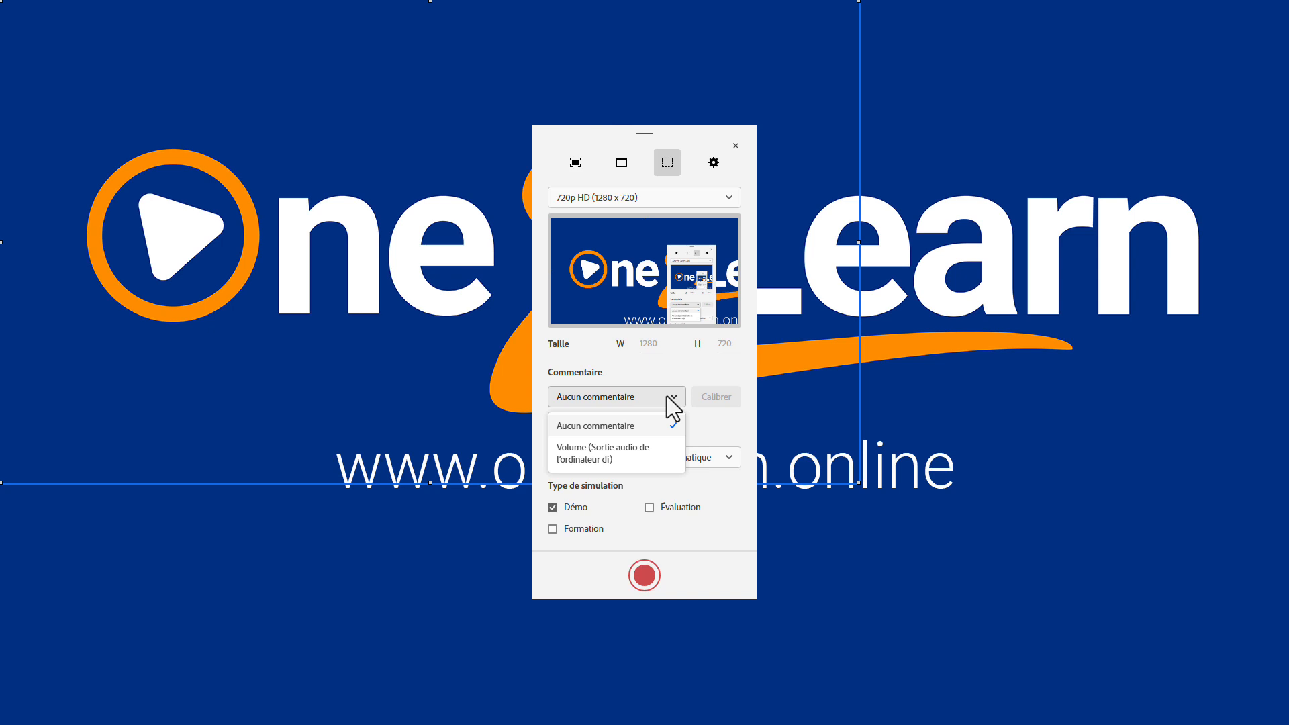
{"action": "left_click", "coordinate": [646, 424]}
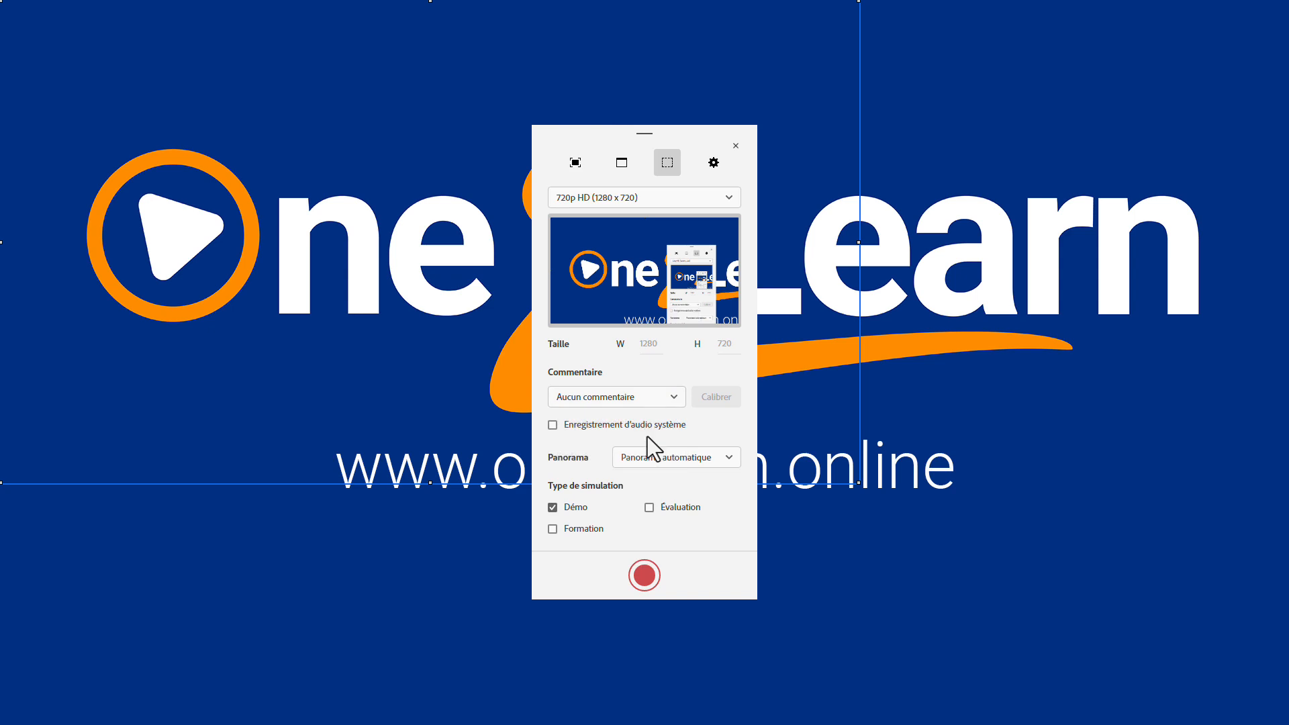
{"action": "left_click", "coordinate": [649, 453]}
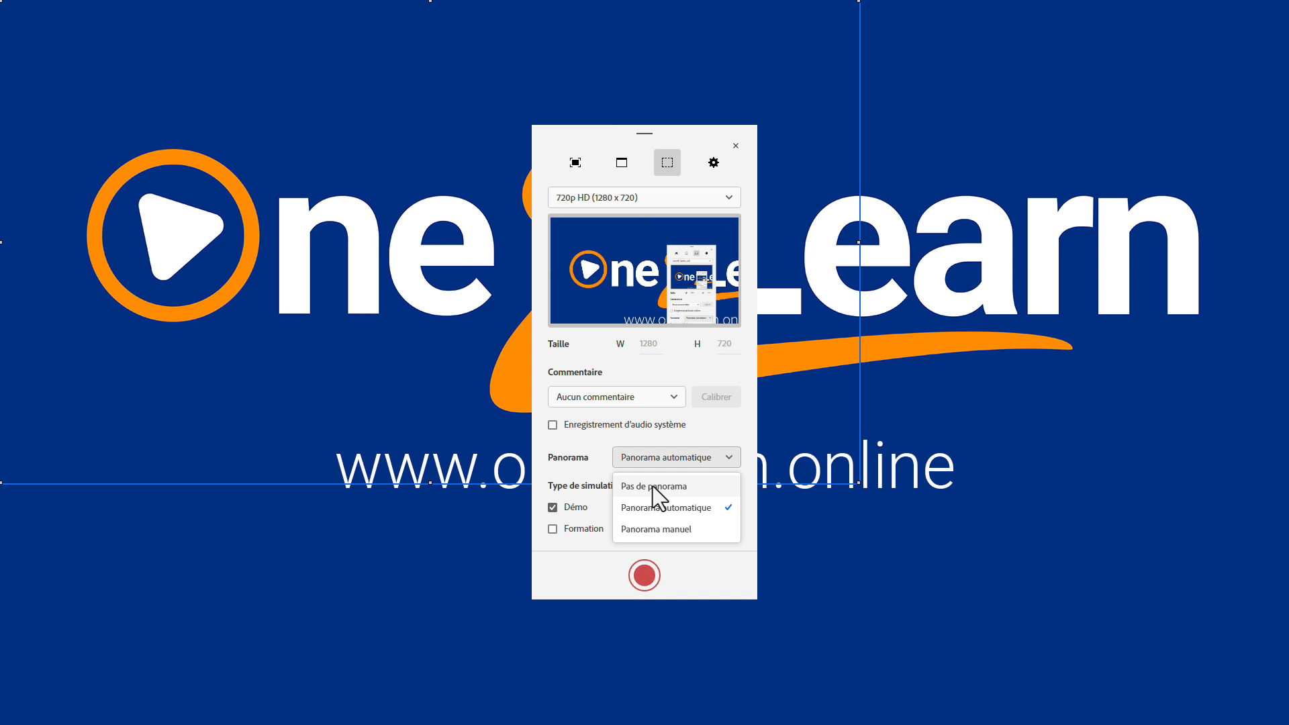
{"action": "left_click", "coordinate": [652, 487]}
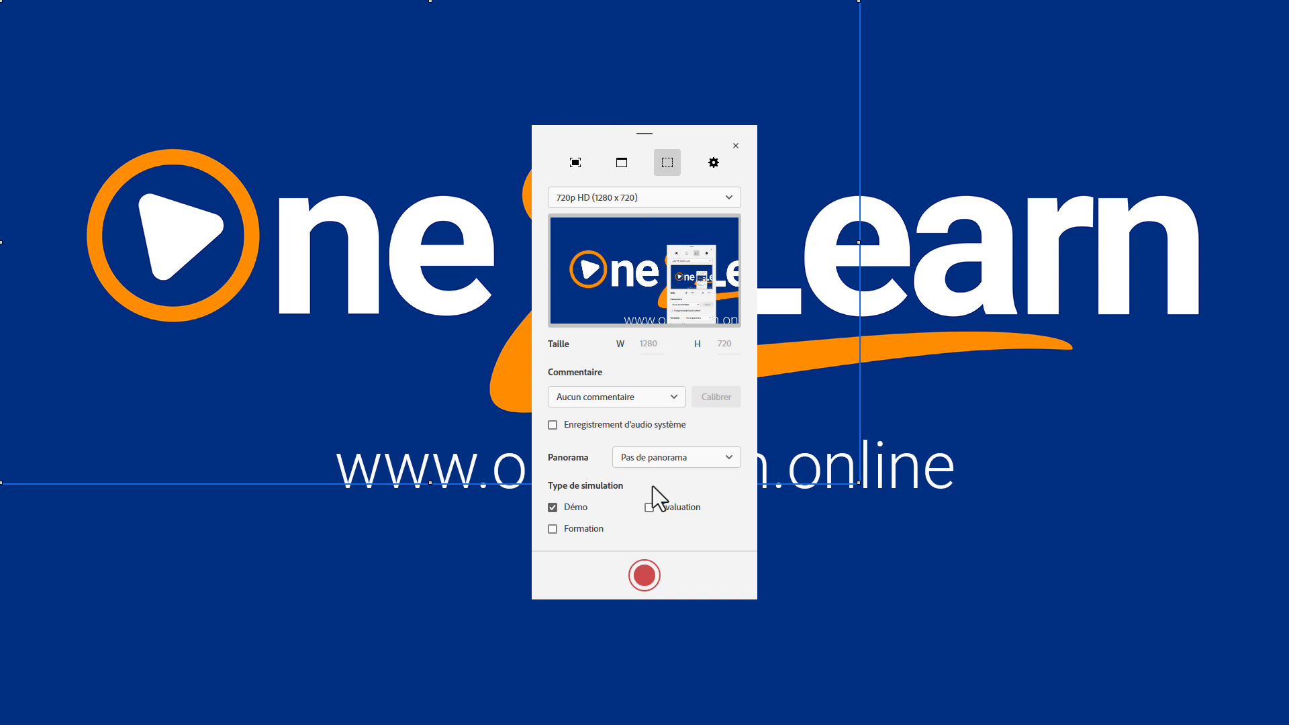
{"action": "left_click", "coordinate": [648, 508]}
- Position the recording area around the browser, fit the browser window to its frame, and start recording
{"action": "left_click_drag", "start_coordinate": [452, 485], "coordinate": [850, 603]}
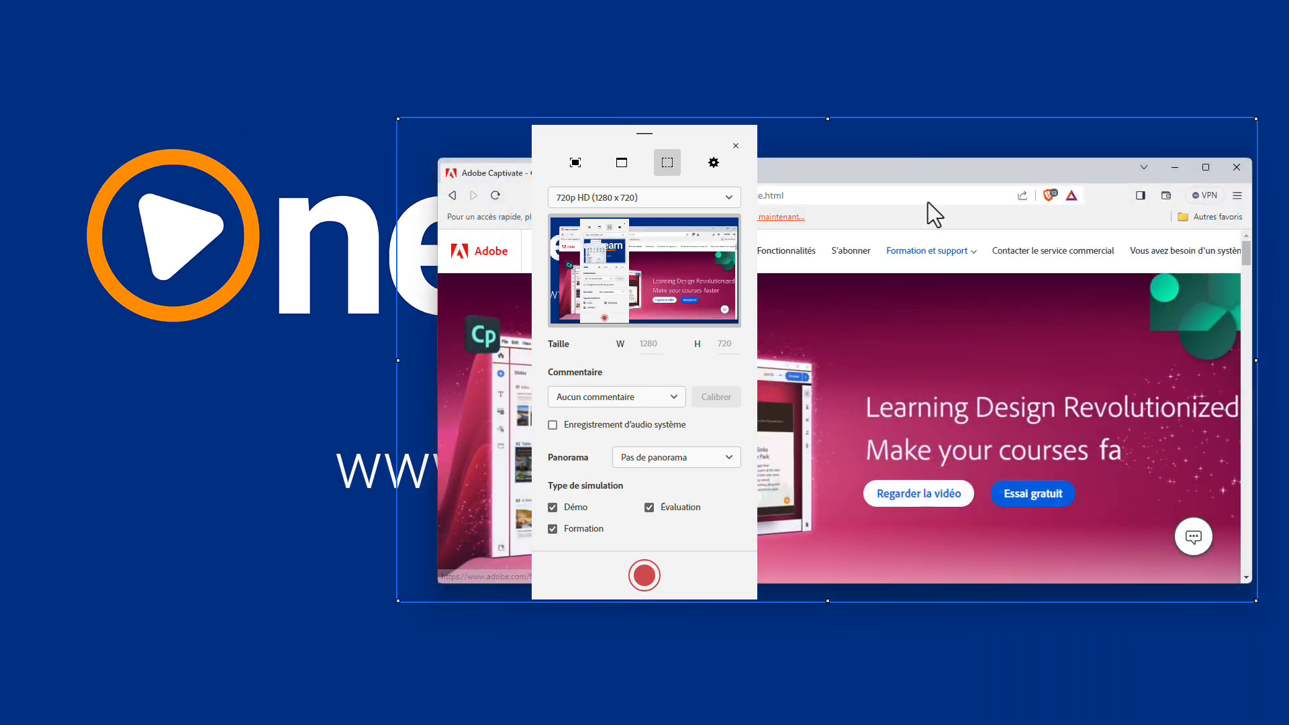
{"action": "left_click_drag", "start_coordinate": [926, 172], "coordinate": [884, 131]}
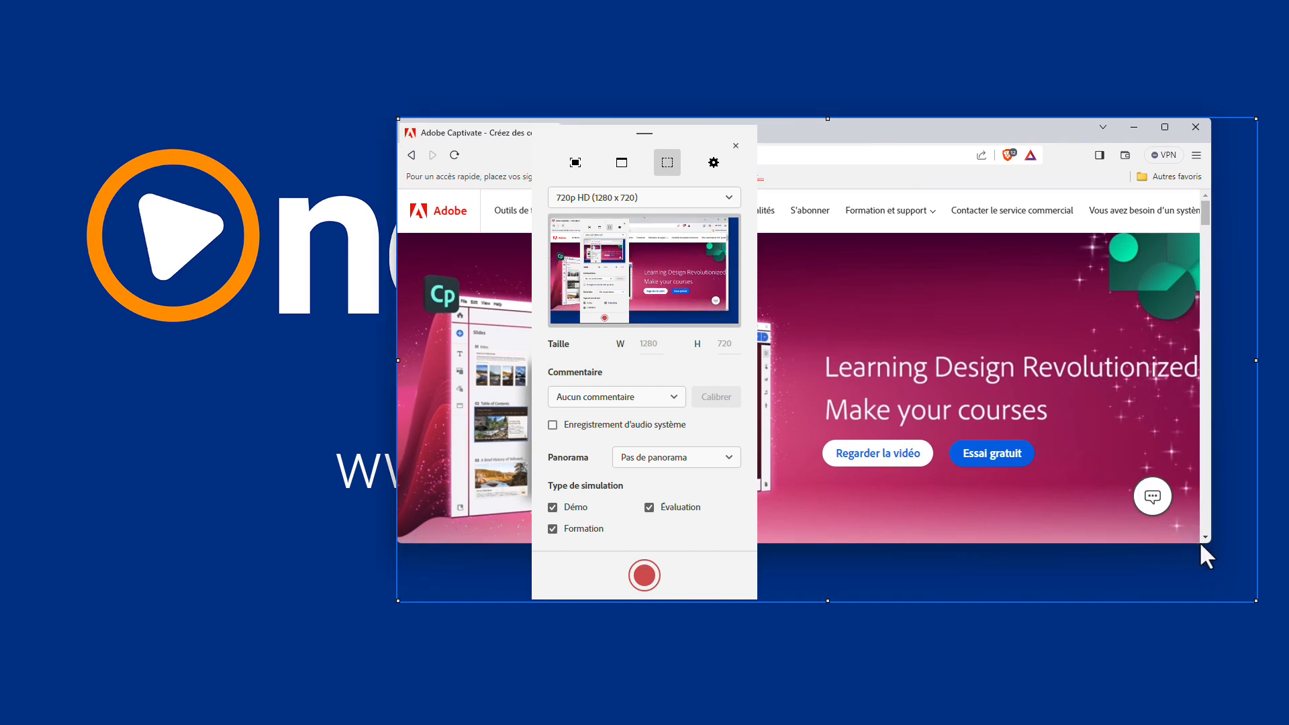
{"action": "left_click_drag", "start_coordinate": [1209, 546], "coordinate": [1256, 603]}
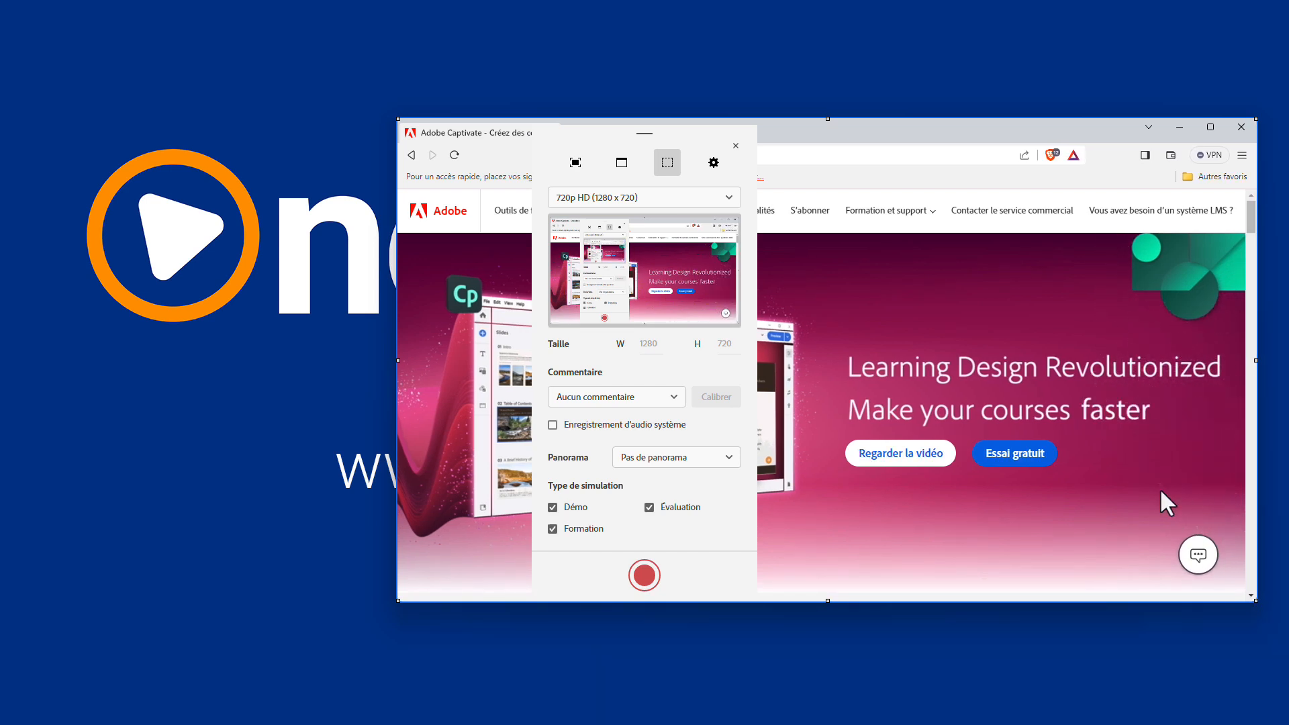
{"action": "left_click", "coordinate": [650, 578]}
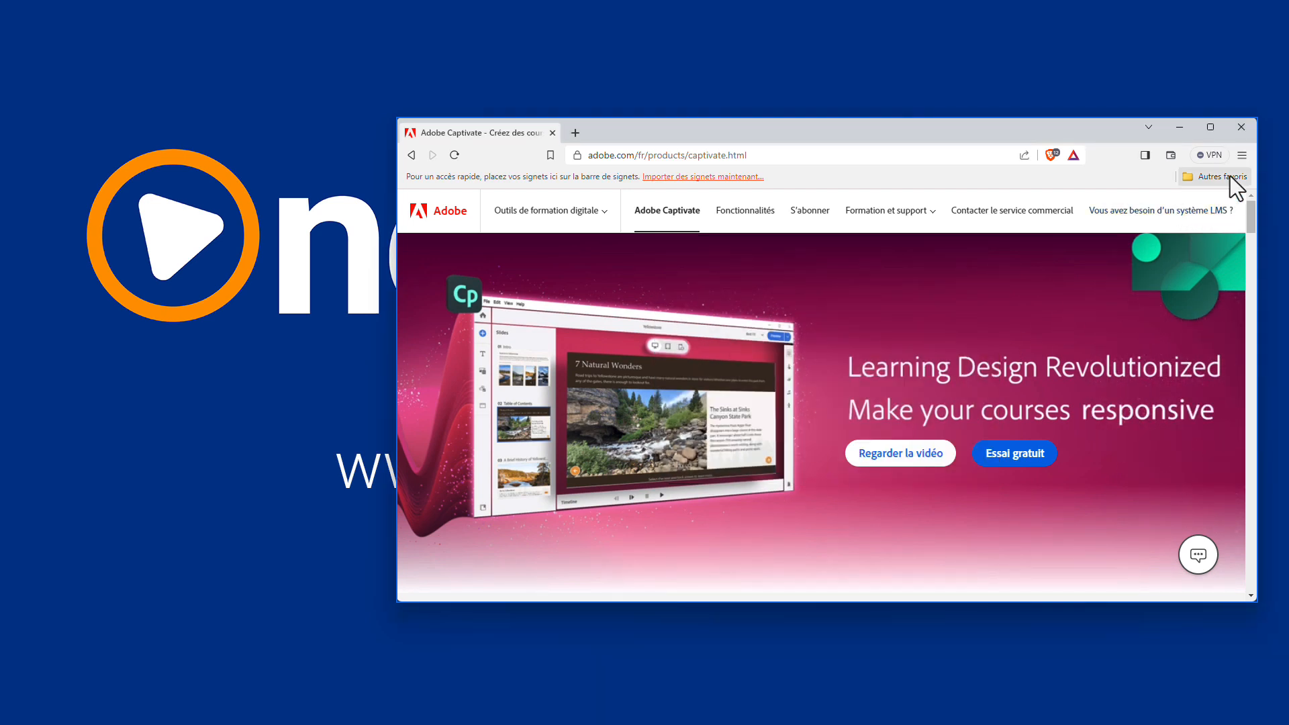
- Bookmark the current web page as "Adobe Captivate" in the Favoris folder
{"action": "left_click", "coordinate": [1242, 155]}
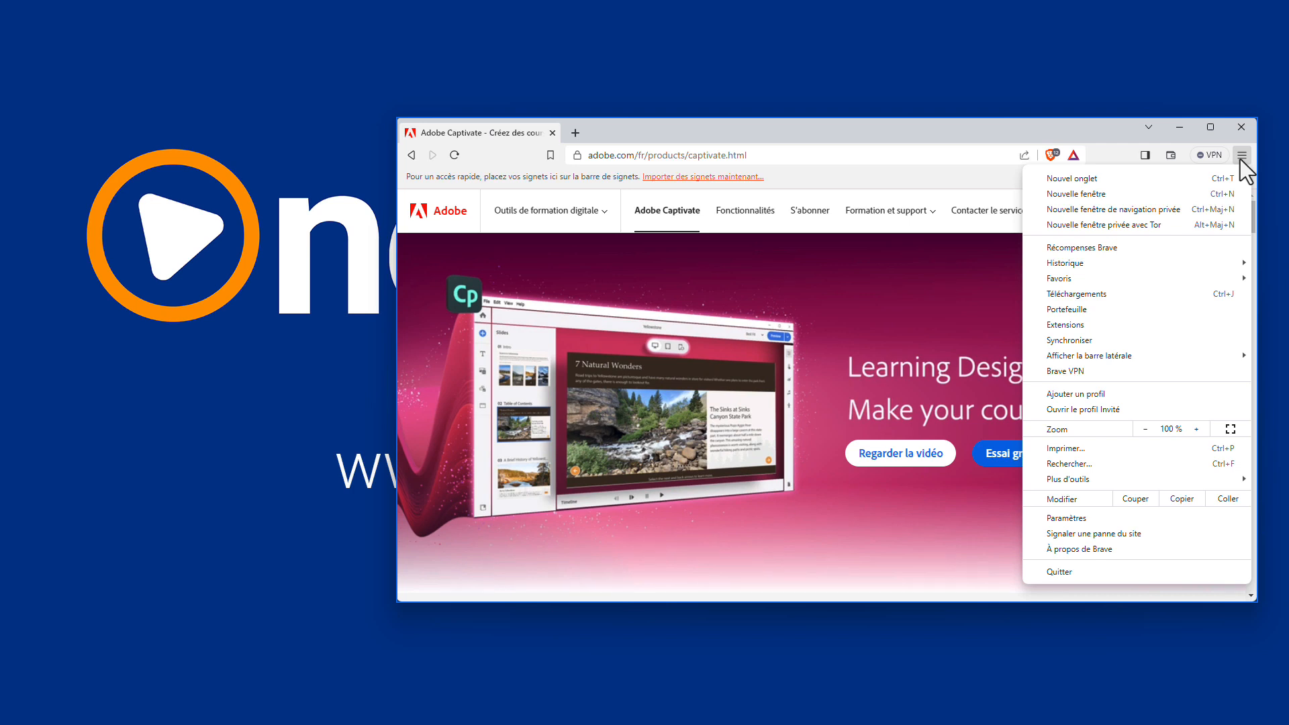
{"action": "mouse_move", "coordinate": [1160, 277]}
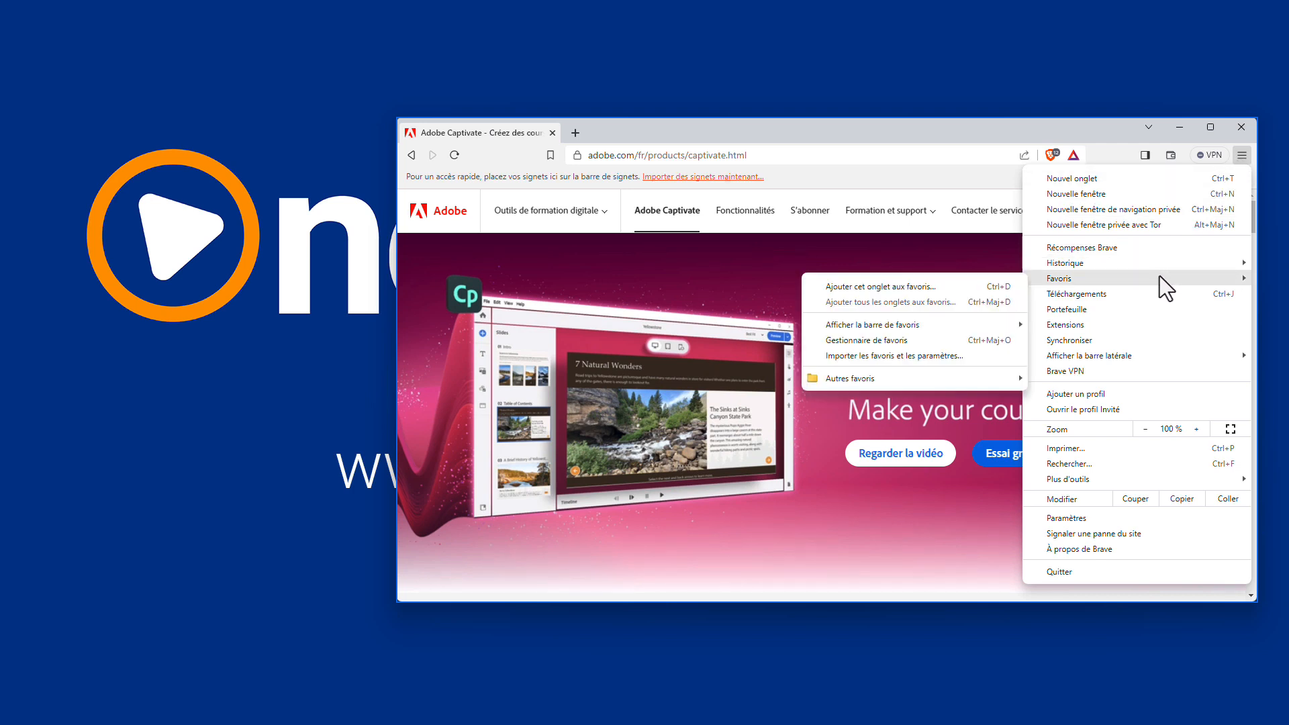
{"action": "left_click", "coordinate": [968, 285]}
{"action": "type", "text": "Ado"}
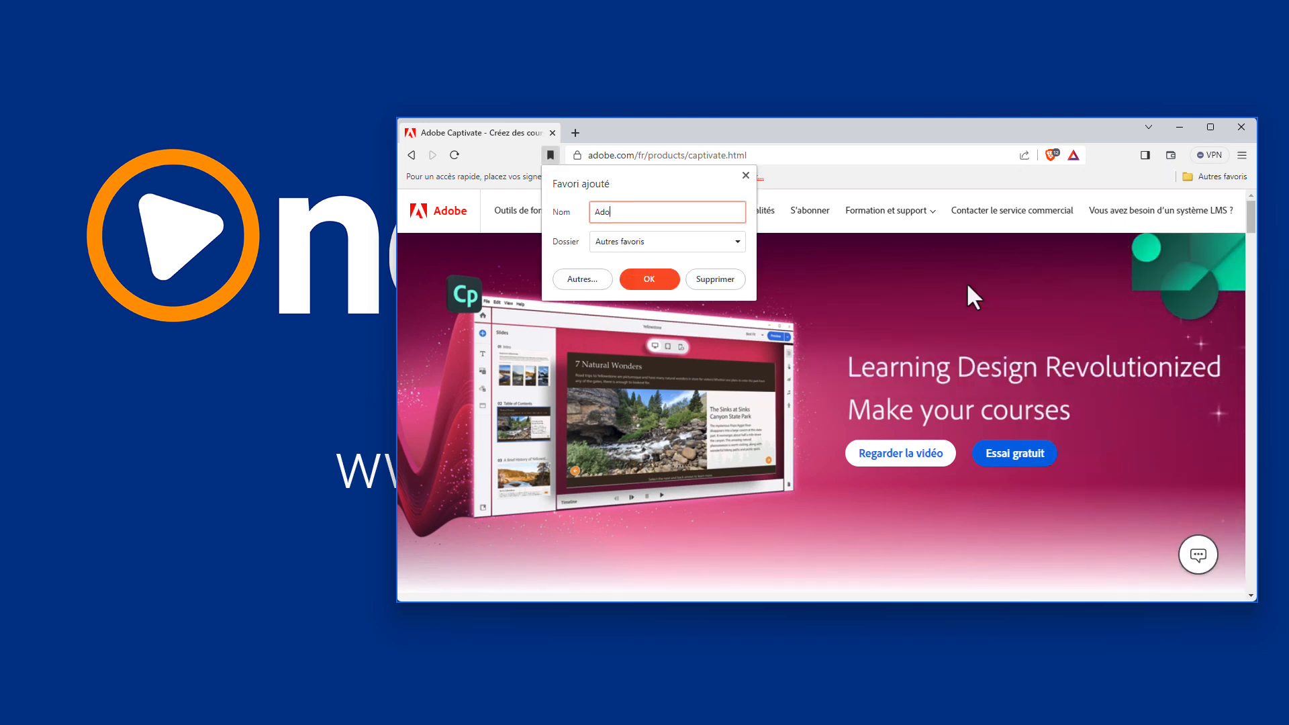
{"action": "type", "text": "be Capt"}
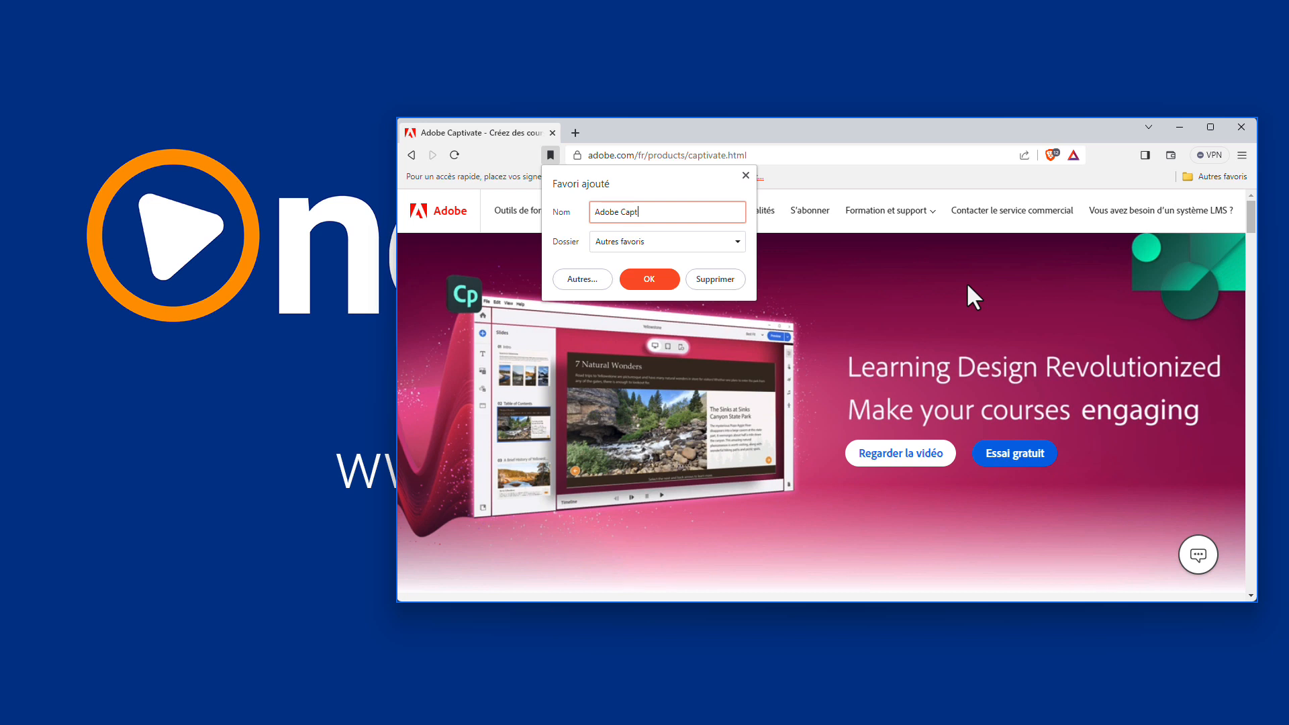
{"action": "type", "text": "ivate"}
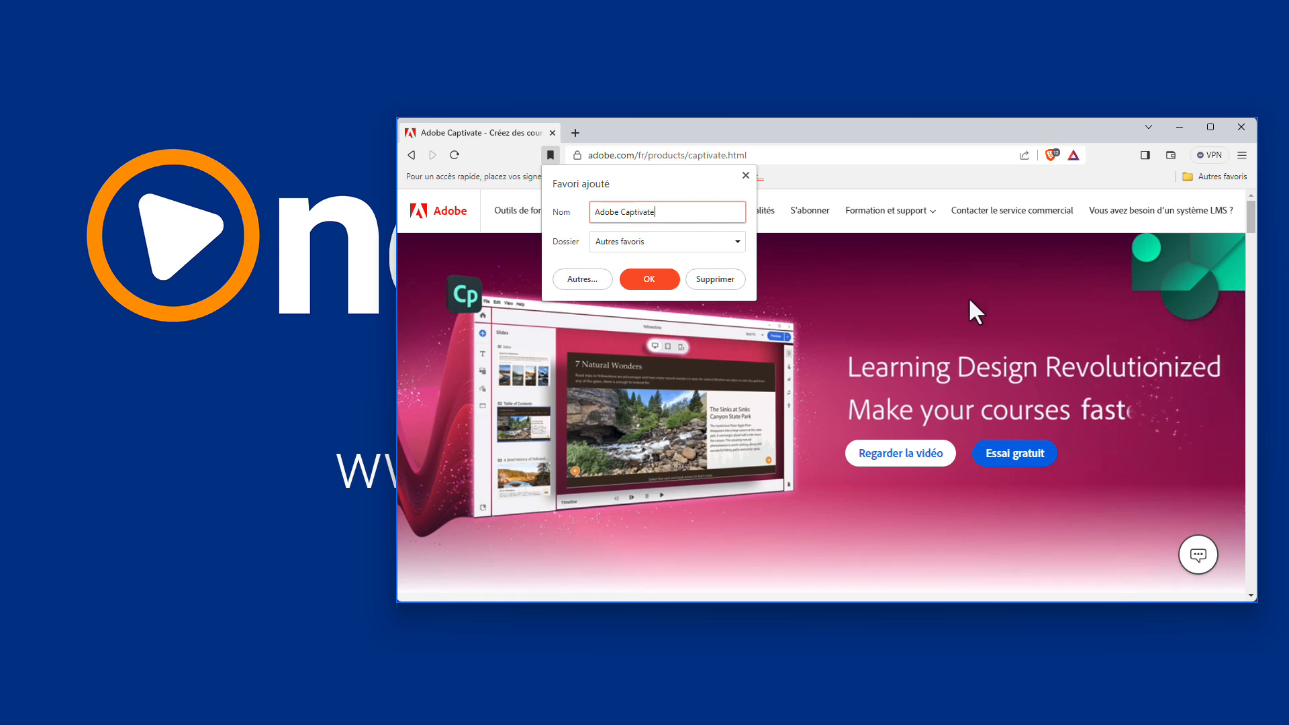
{"action": "left_click", "coordinate": [741, 244]}
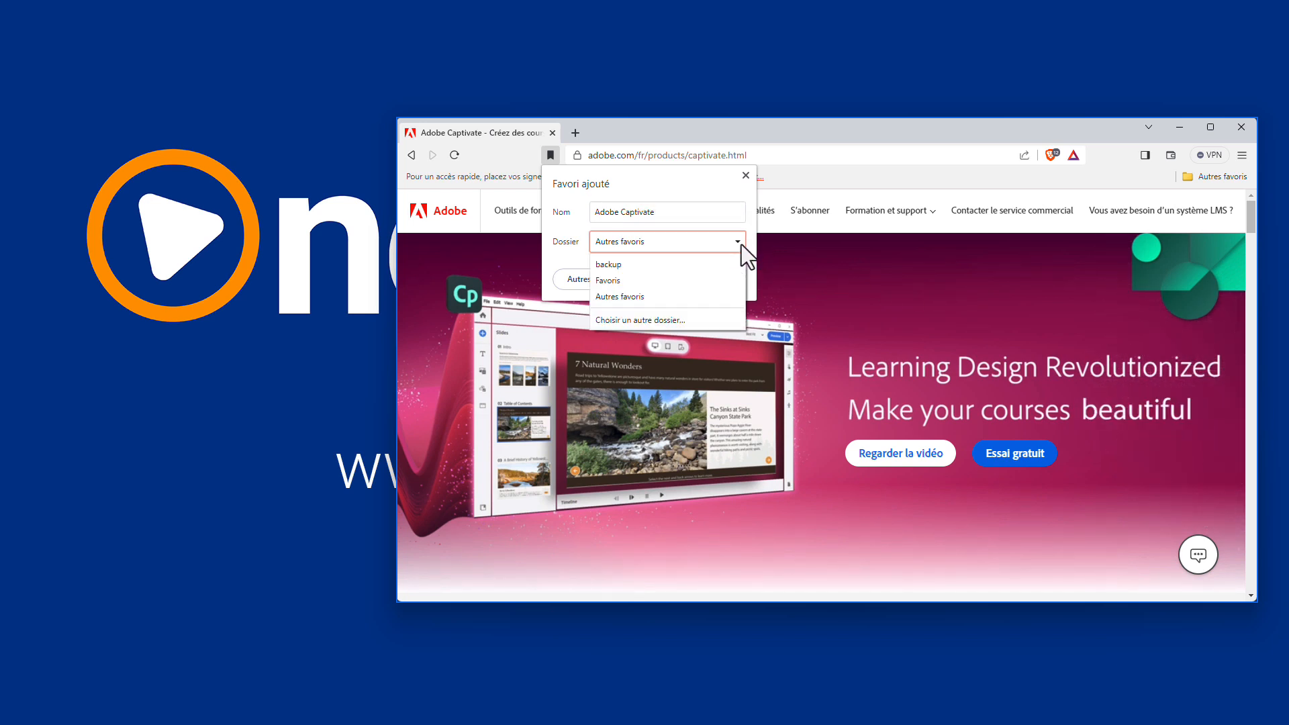
{"action": "left_click", "coordinate": [667, 279]}
{"action": "left_click", "coordinate": [667, 277]}
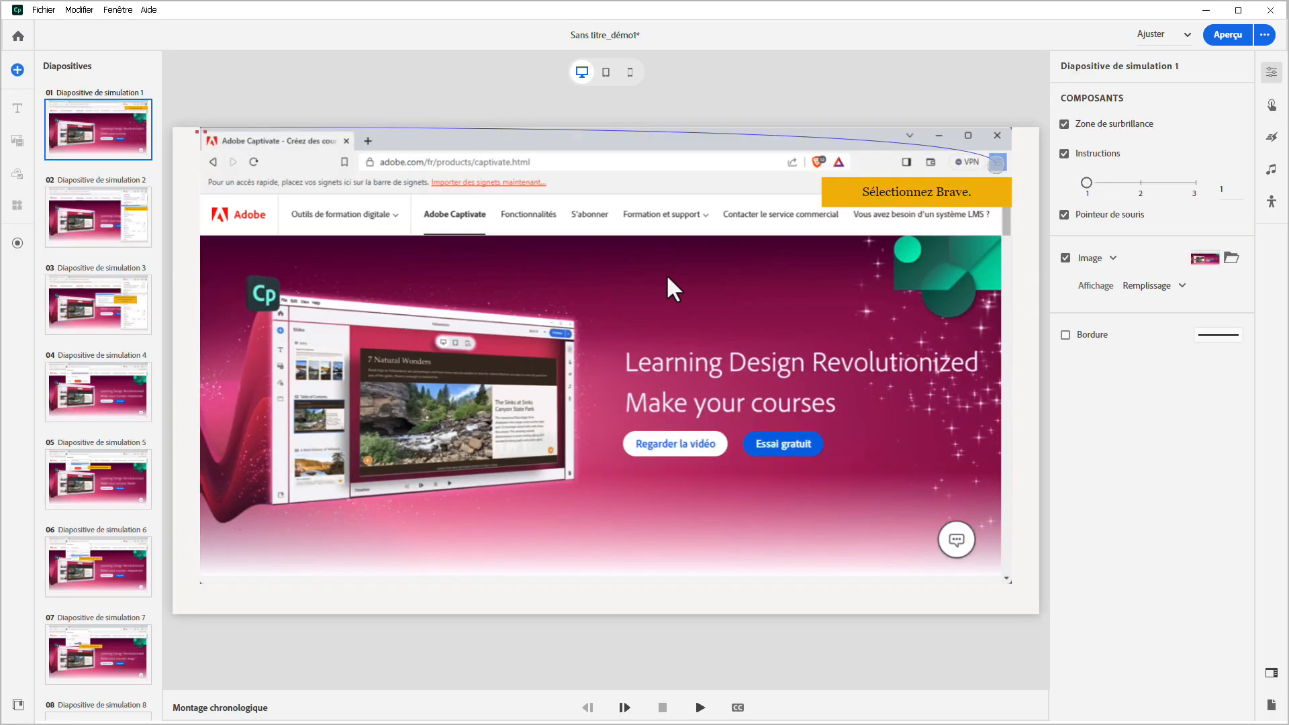
- Close the recorded browser window and spread out the generated project windows, maximizing Sans titre_démo1
{"action": "left_click_drag", "start_coordinate": [437, 14], "coordinate": [670, 244]}
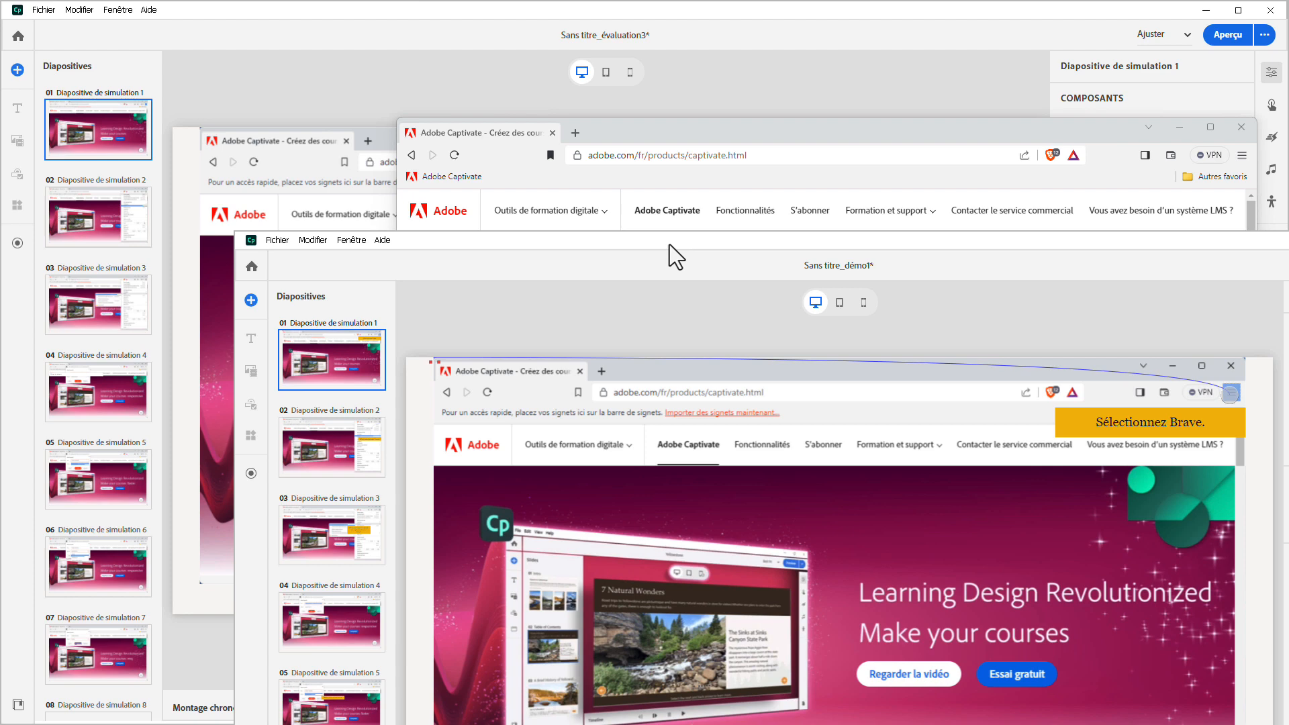
{"action": "left_click", "coordinate": [1242, 128]}
{"action": "left_click", "coordinate": [1242, 127]}
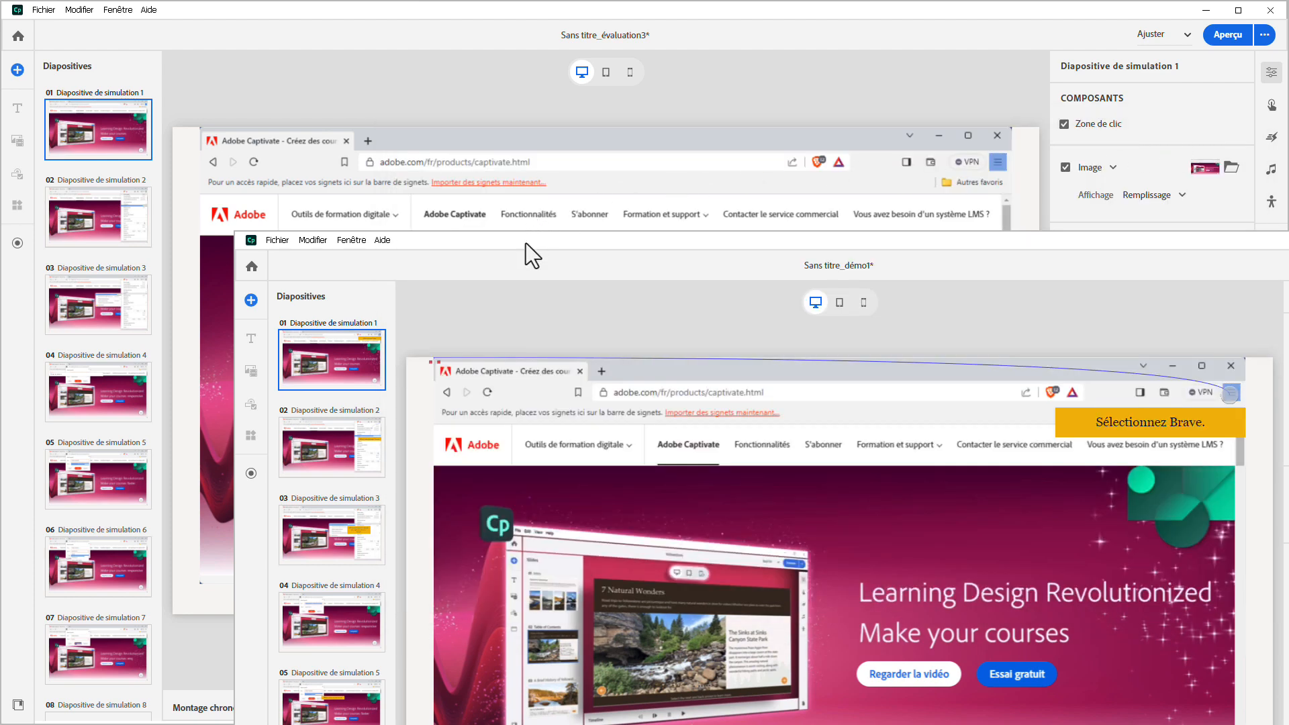
{"action": "left_click_drag", "start_coordinate": [434, 18], "coordinate": [708, 354]}
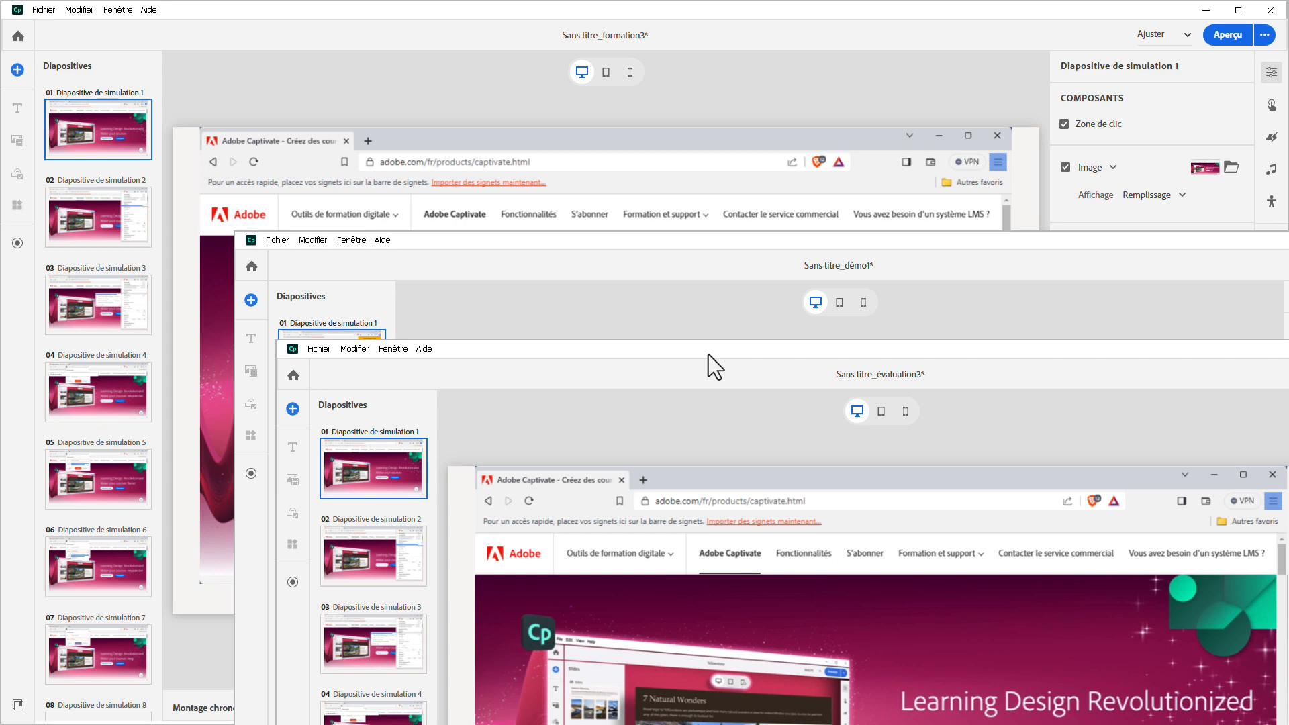
{"action": "double_click", "coordinate": [1020, 244]}
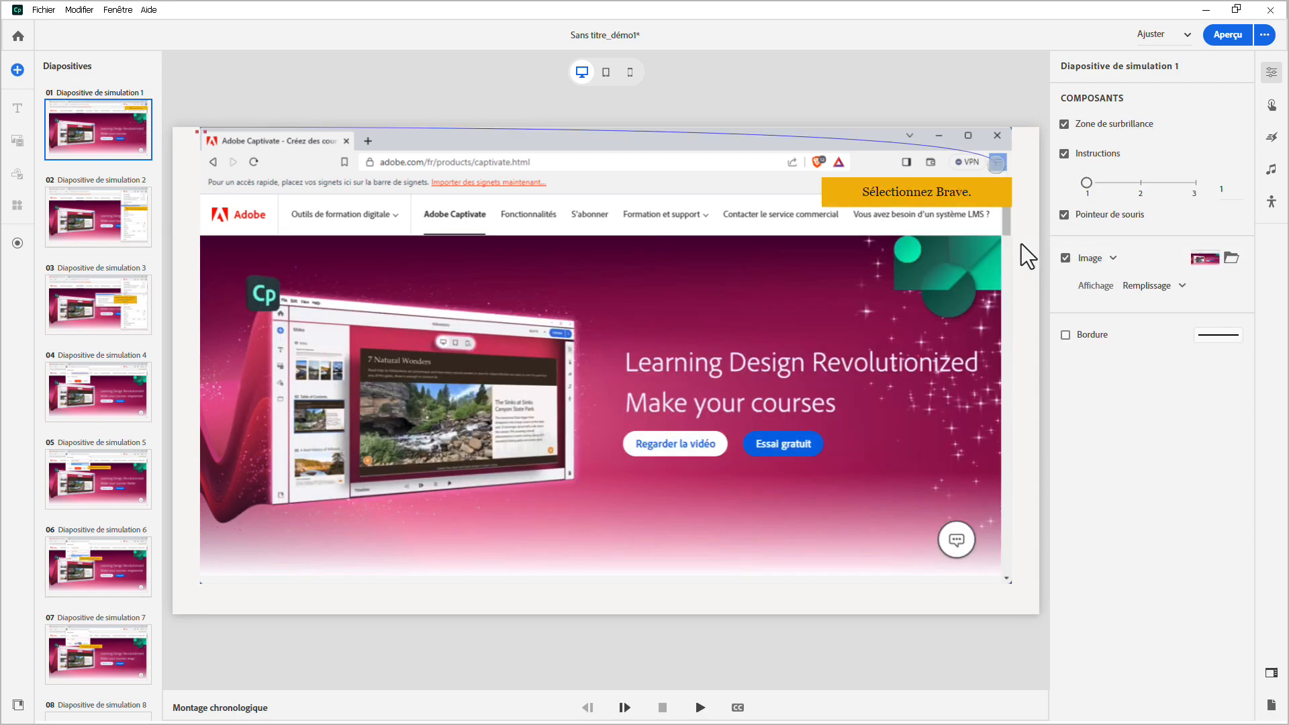
- Preview the demo project in a maximized browser window and play it
{"action": "left_click", "coordinate": [1216, 44]}
{"action": "double_click", "coordinate": [1210, 124]}
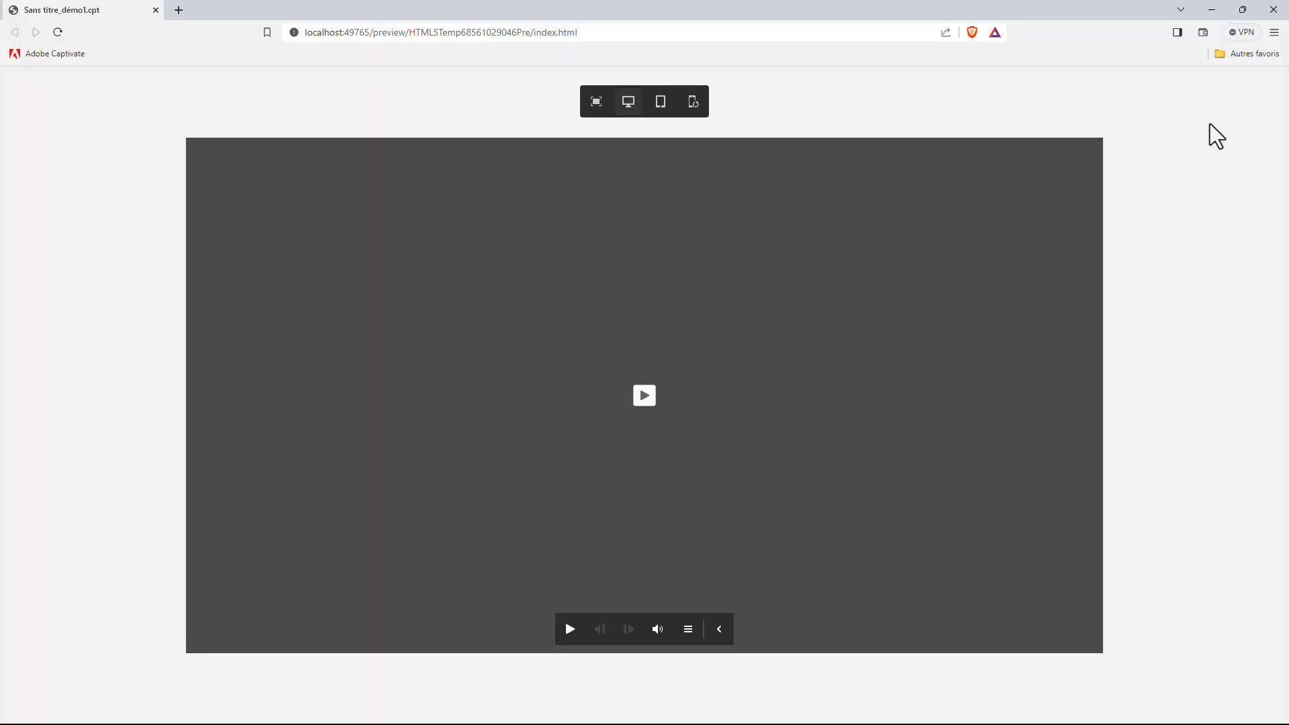
{"action": "left_click", "coordinate": [644, 397]}
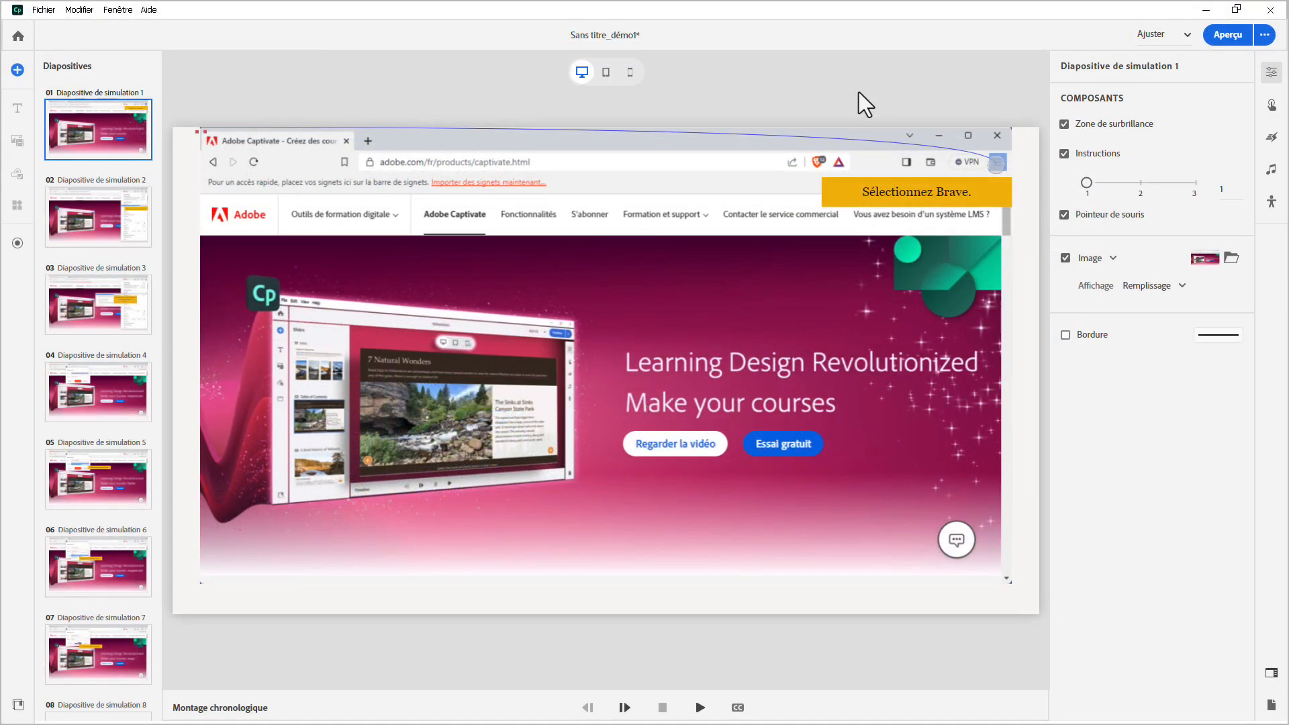
- Change the caption on the first simulation slide to "Sélectionnez votre navigateur."
{"action": "double_click", "coordinate": [955, 192]}
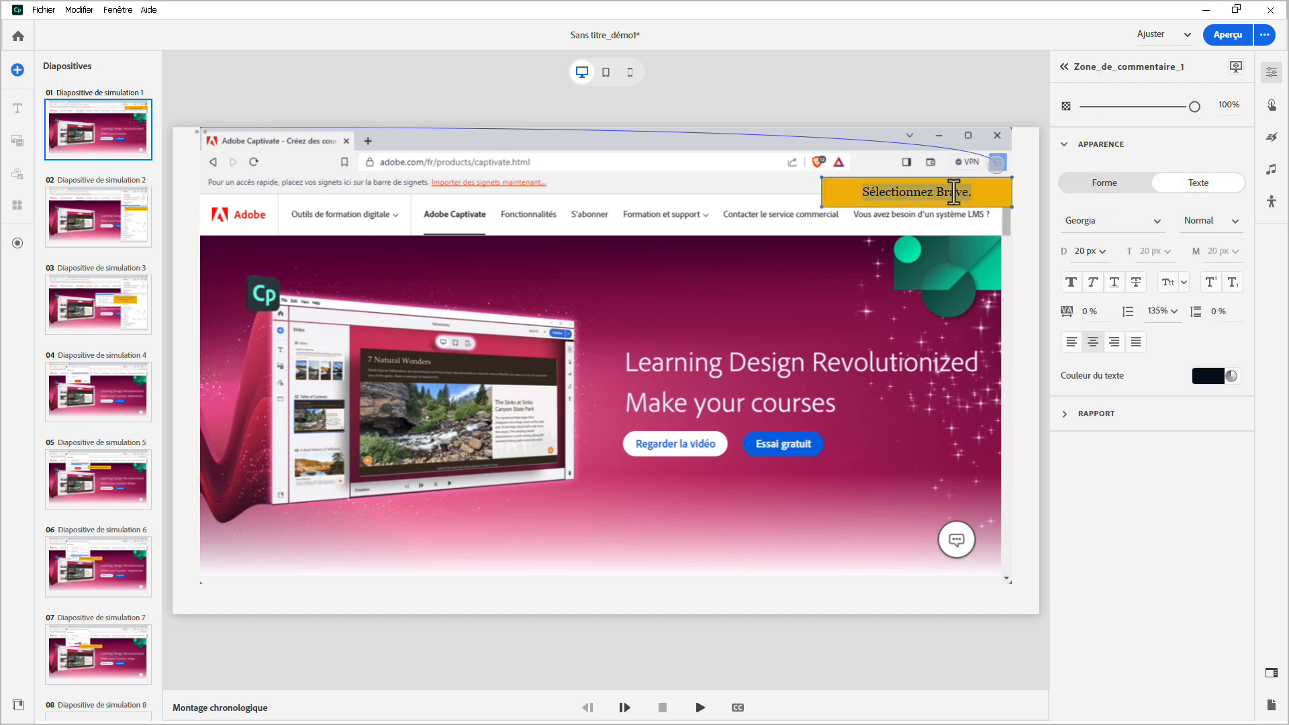
{"action": "double_click", "coordinate": [954, 192]}
{"action": "type", "text": "re navigat"}
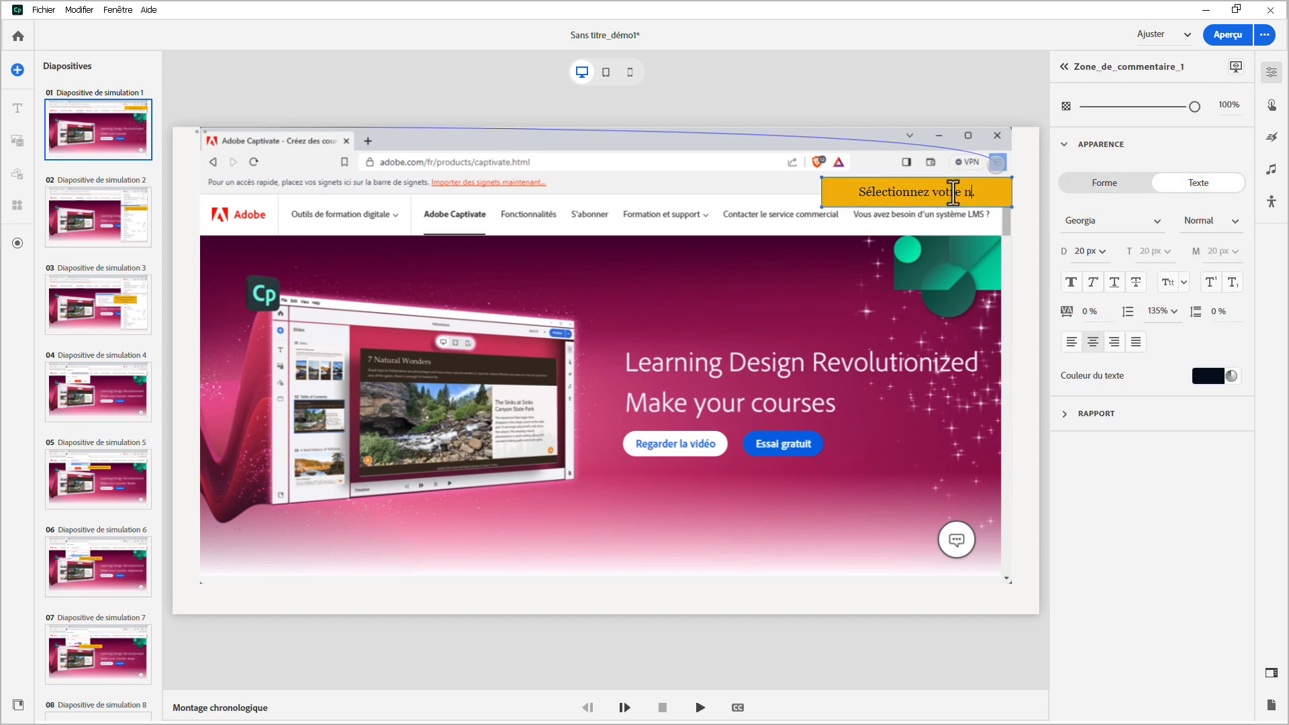
{"action": "type", "text": "eur."}
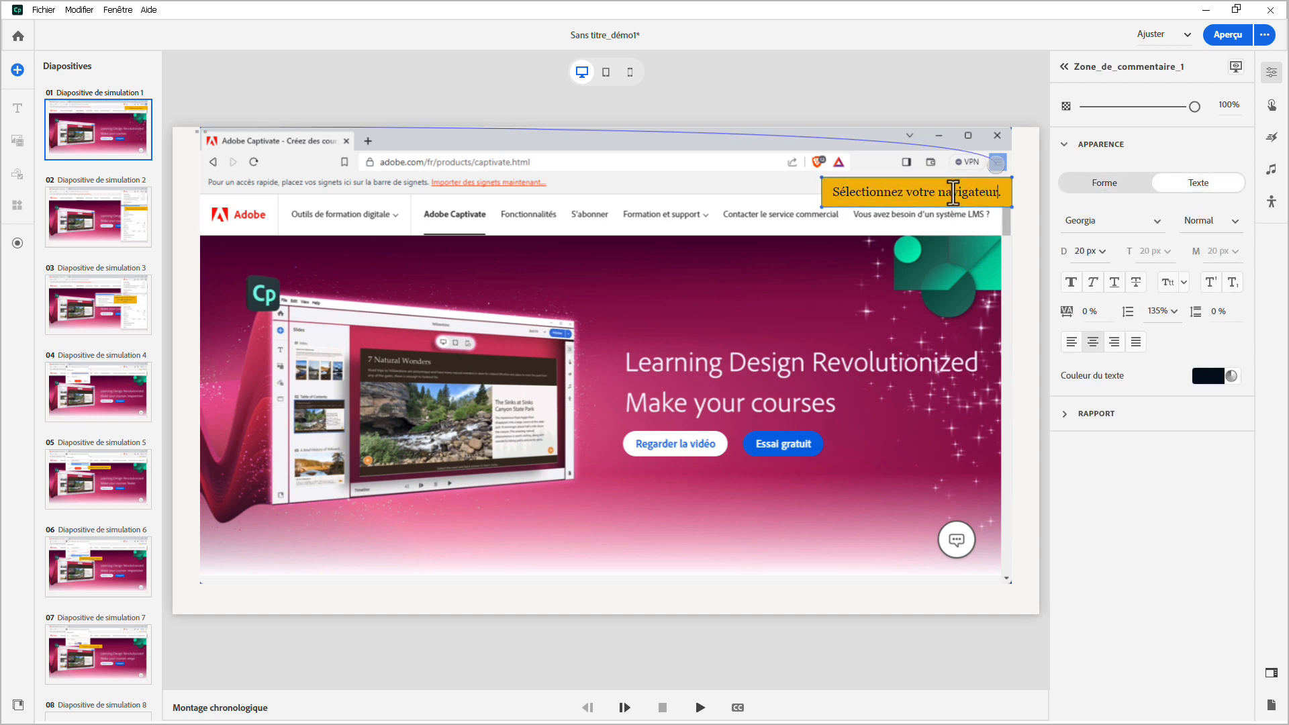
- Change the first slide's mouse pointer to the white arrow in size L and apply it to all slides
{"action": "left_click", "coordinate": [992, 164]}
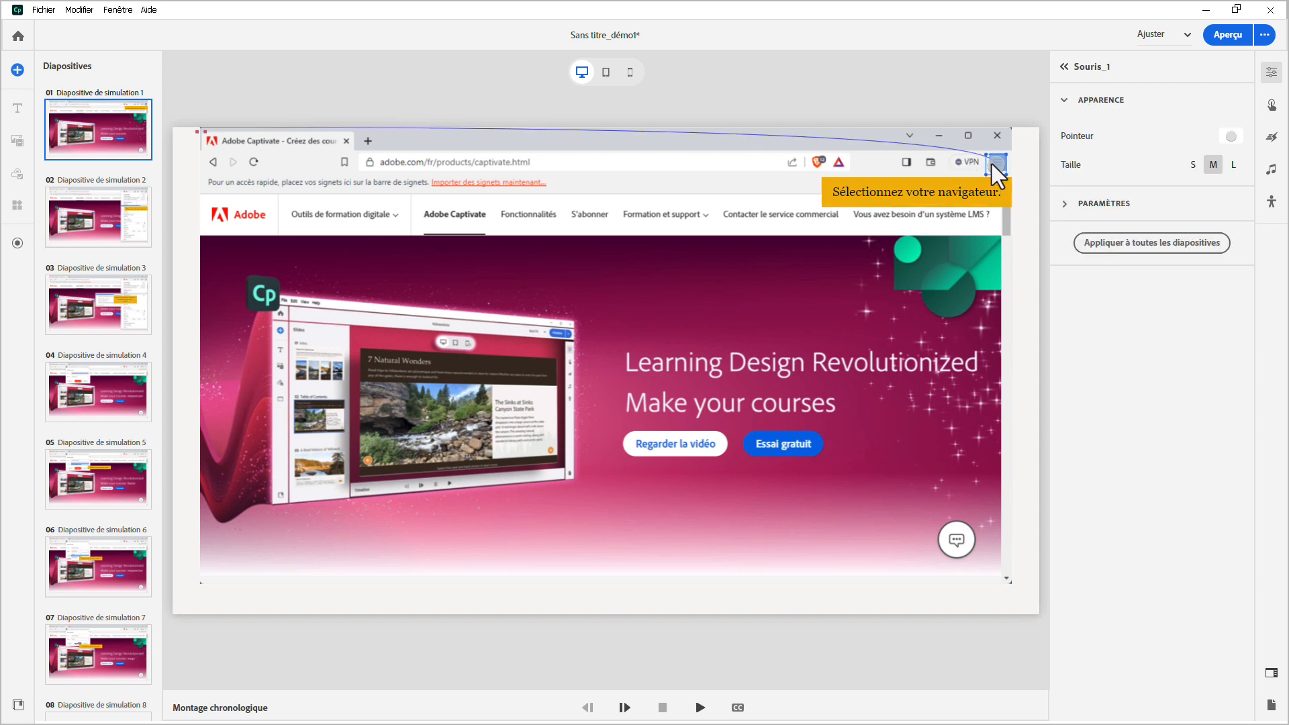
{"action": "left_click", "coordinate": [1232, 137]}
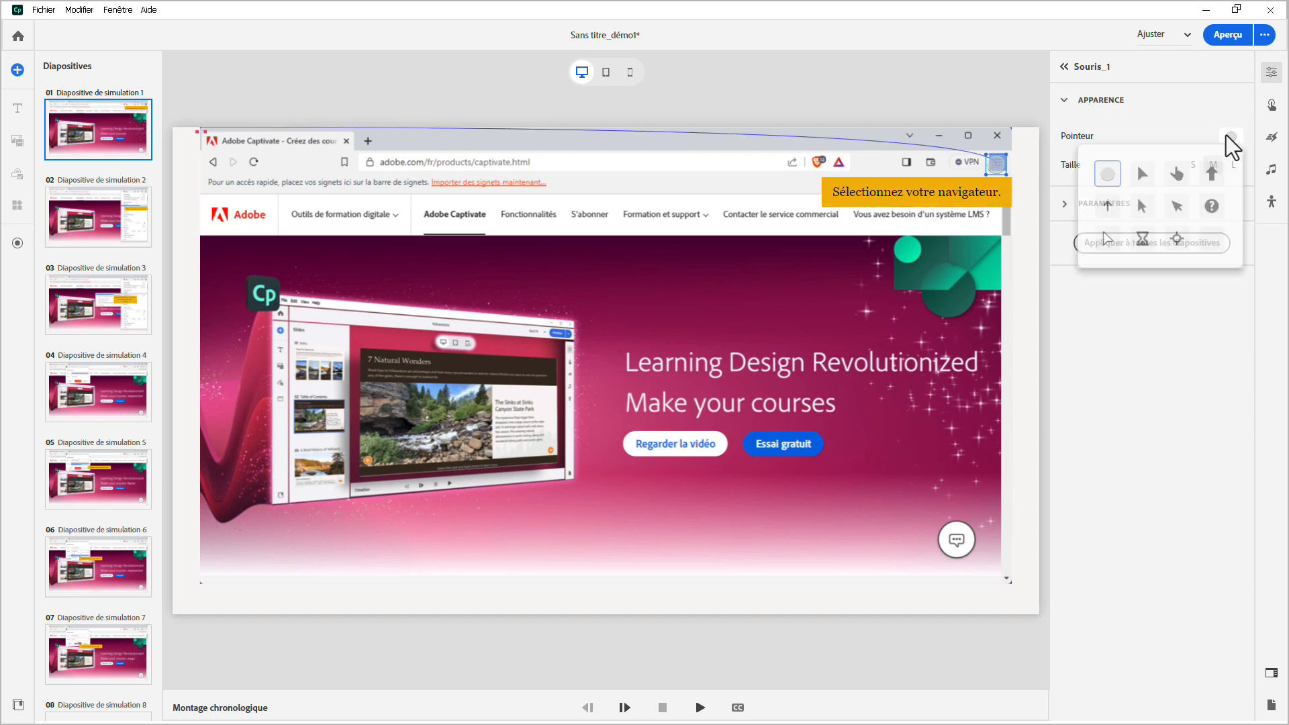
{"action": "left_click", "coordinate": [1106, 243]}
{"action": "left_click", "coordinate": [1114, 310]}
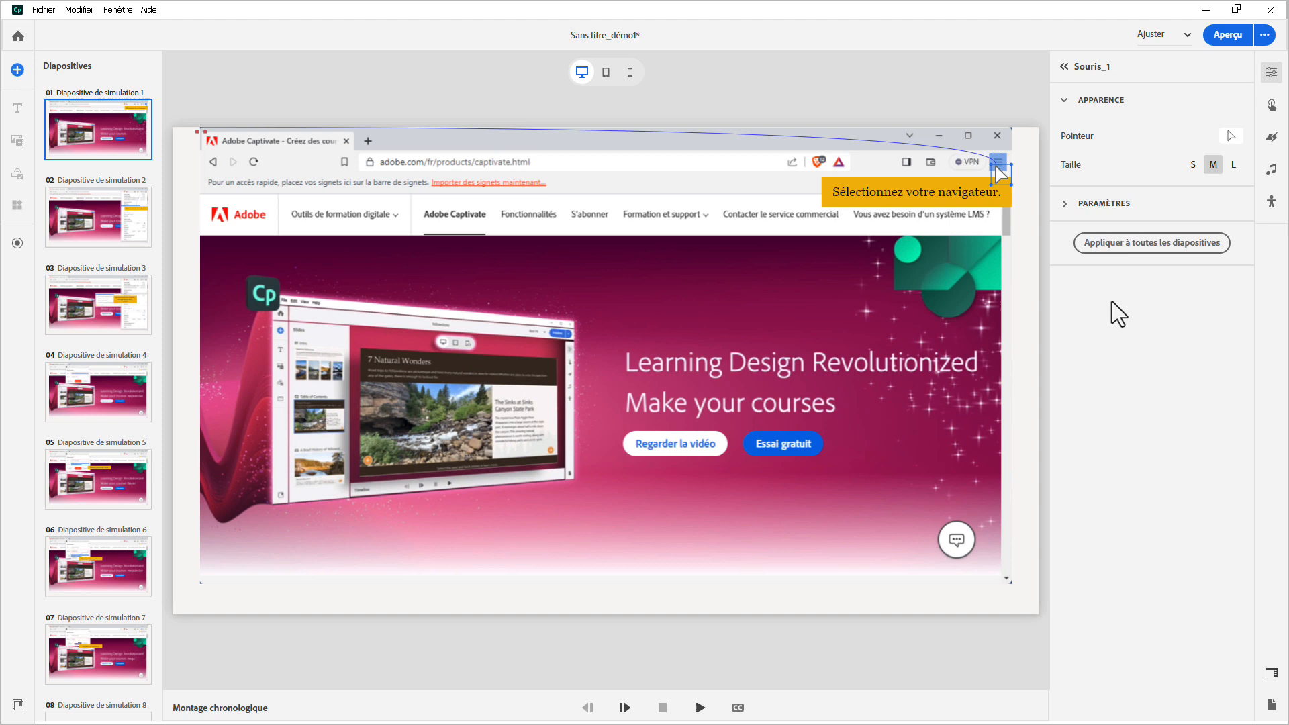
{"action": "left_click", "coordinate": [1234, 167]}
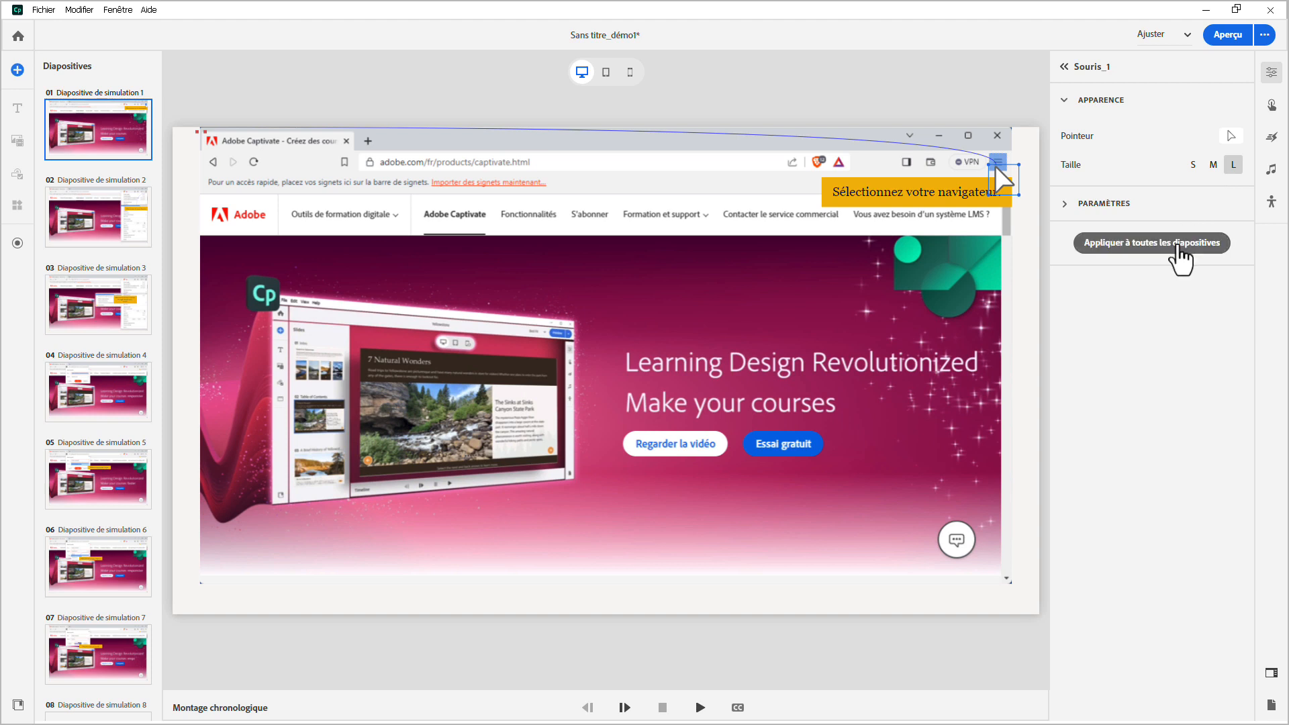
{"action": "left_click", "coordinate": [1180, 247]}
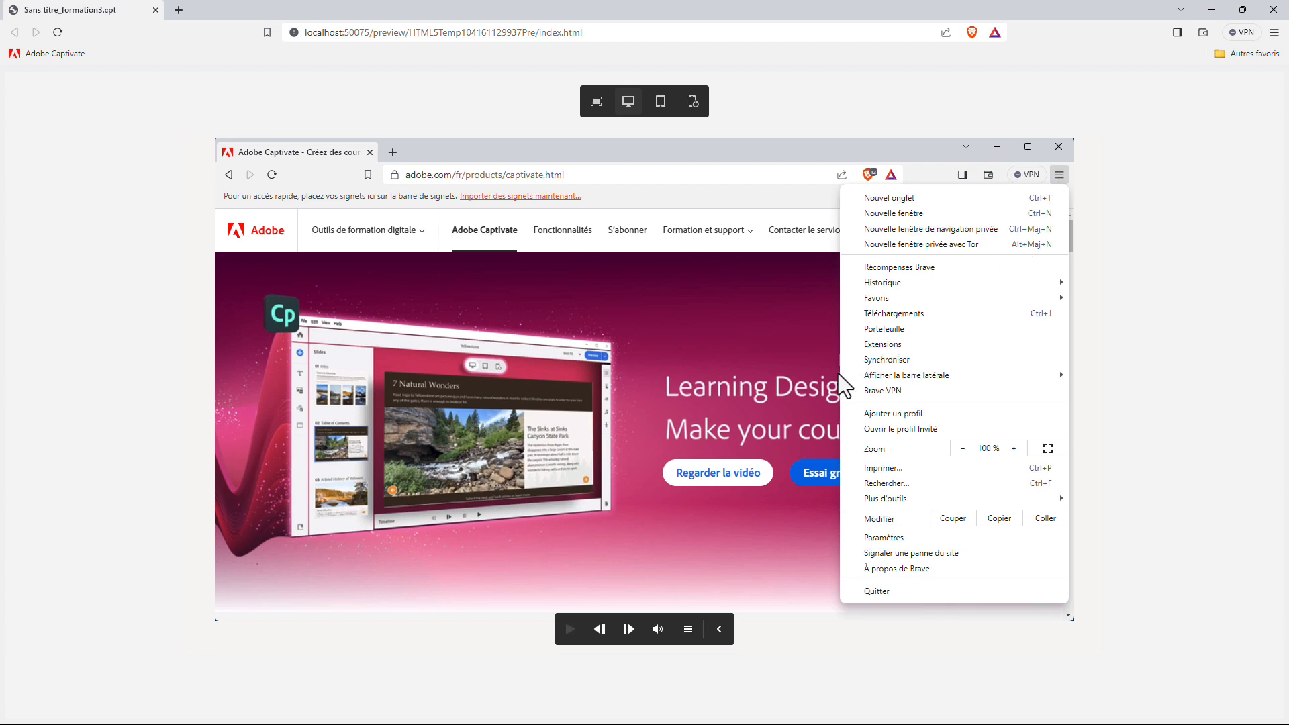
- Test the Sans titre_formation3 preview by trying a spot outside the open browser menu and pointing at the Favoris entry
{"action": "left_click", "coordinate": [792, 414]}
{"action": "mouse_move", "coordinate": [851, 307]}
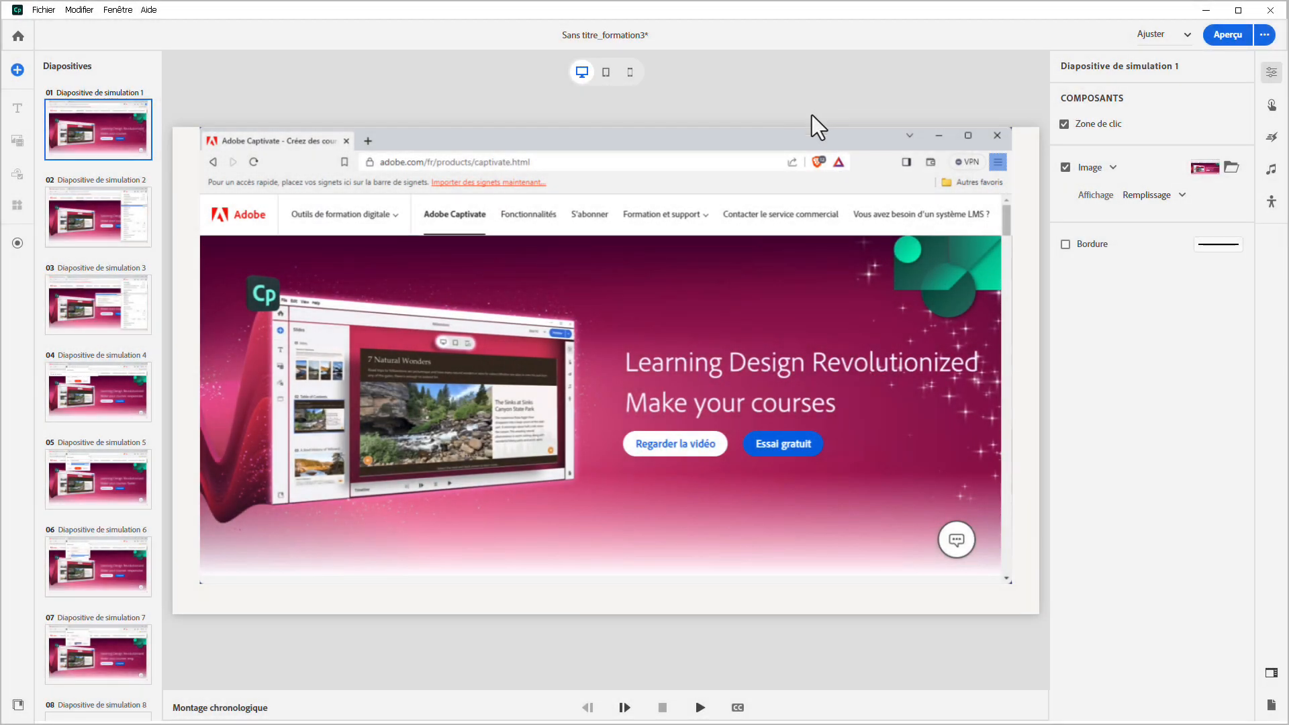
- Display the caption states of the click zone over the first slide's browser menu icon and enable the Réussite state
{"action": "left_click", "coordinate": [994, 162]}
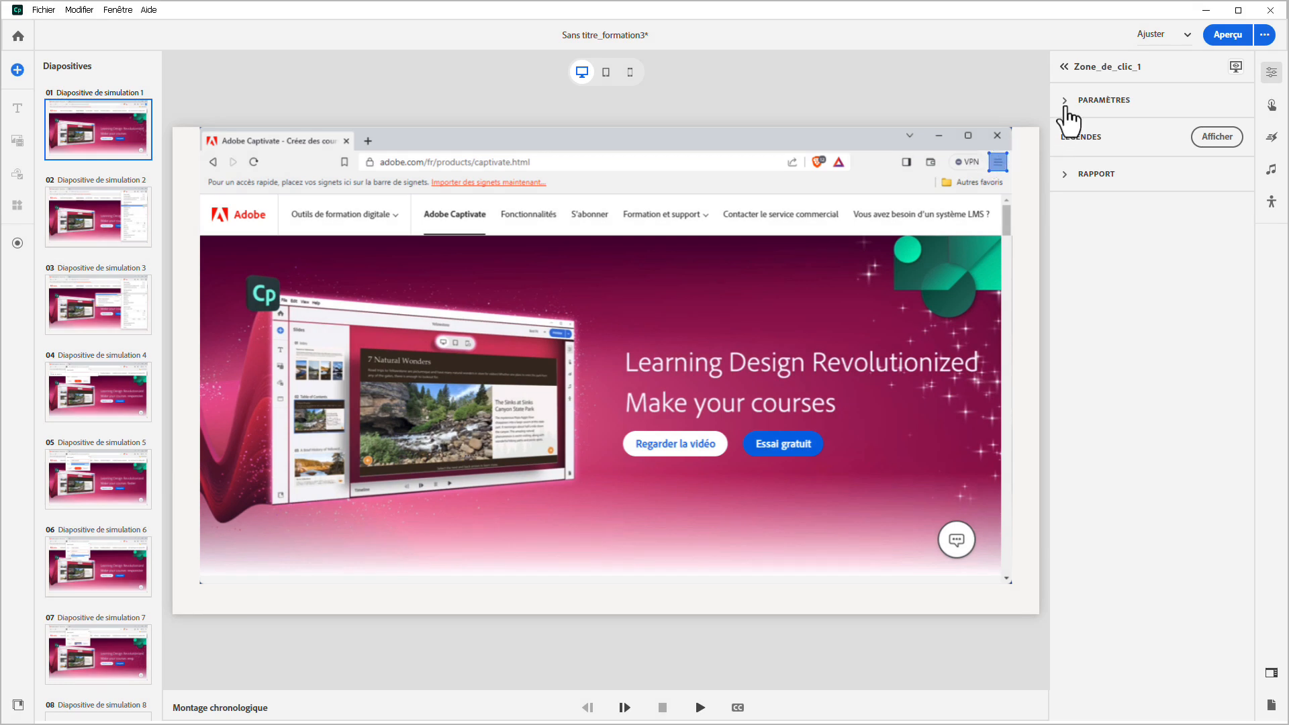
{"action": "left_click", "coordinate": [1065, 106]}
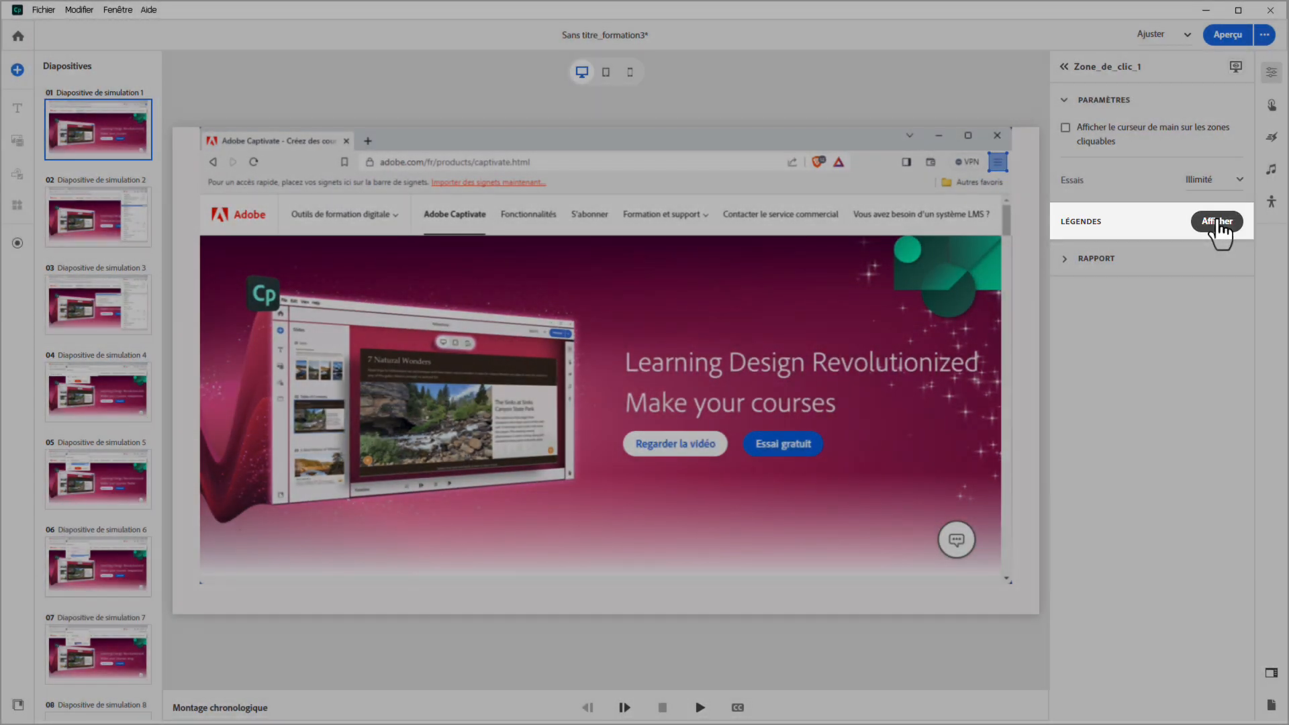
{"action": "left_click", "coordinate": [1217, 221]}
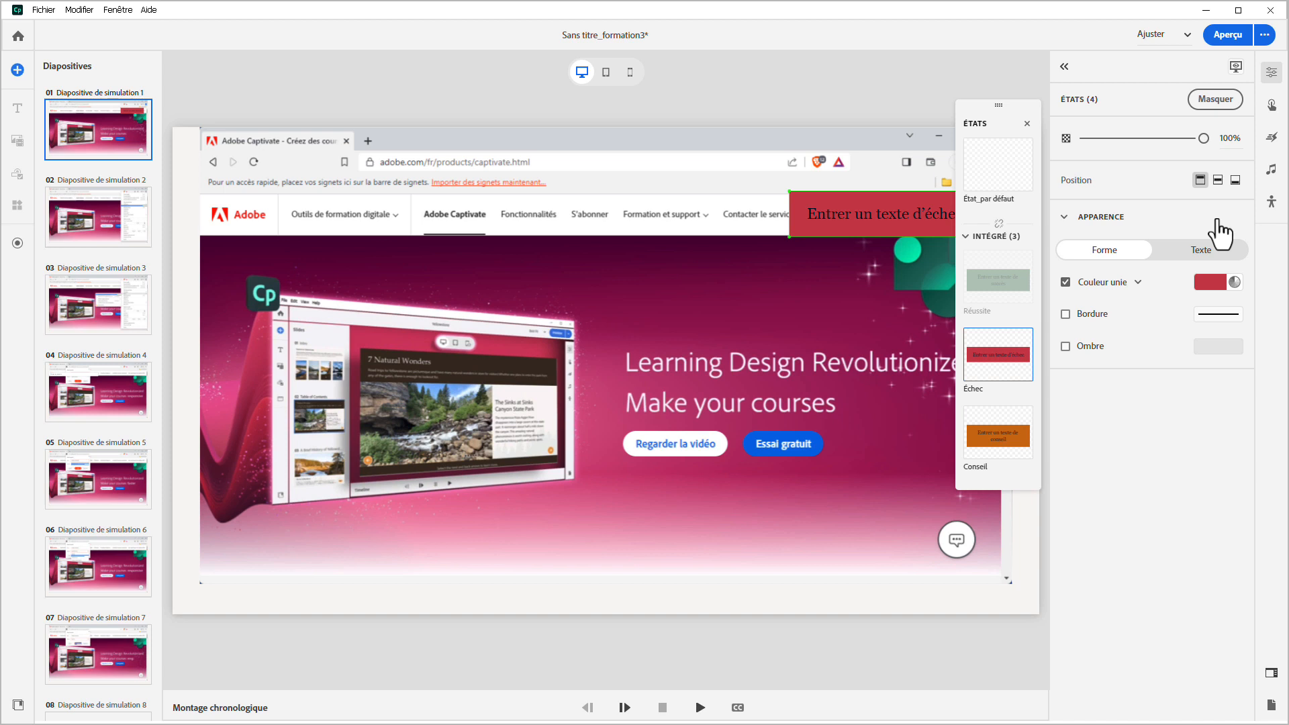
{"action": "right_click", "coordinate": [1017, 276]}
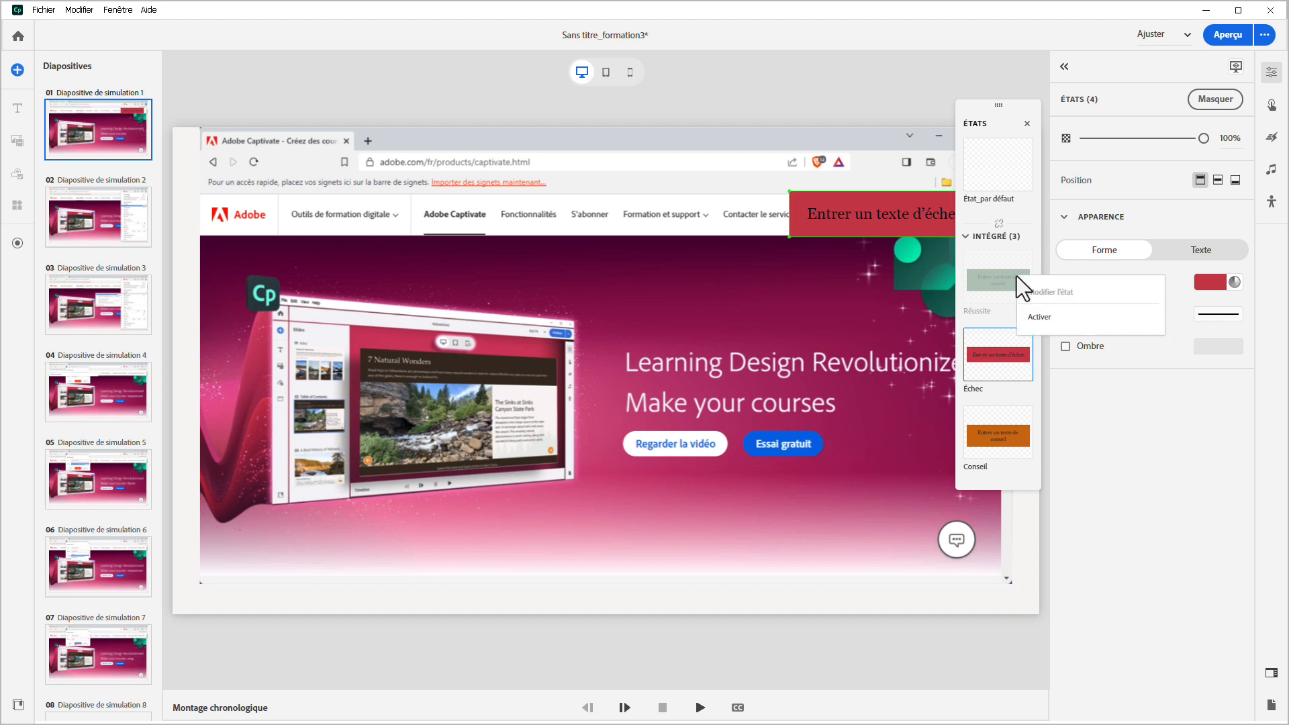
{"action": "left_click", "coordinate": [1034, 314]}
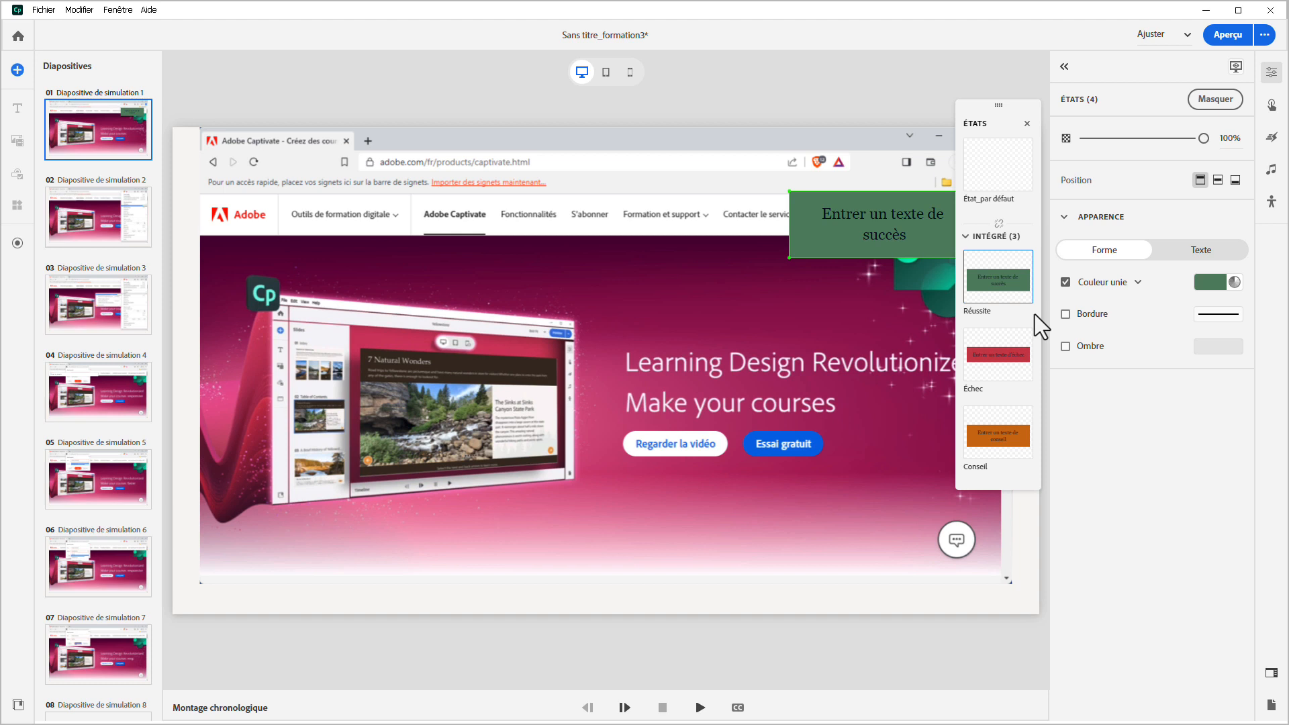
- Set the success caption's text to "Bravo! C'est la bonne réponse !" and its solid fill to the lighter green
{"action": "type", "text": "Bravo! C"}
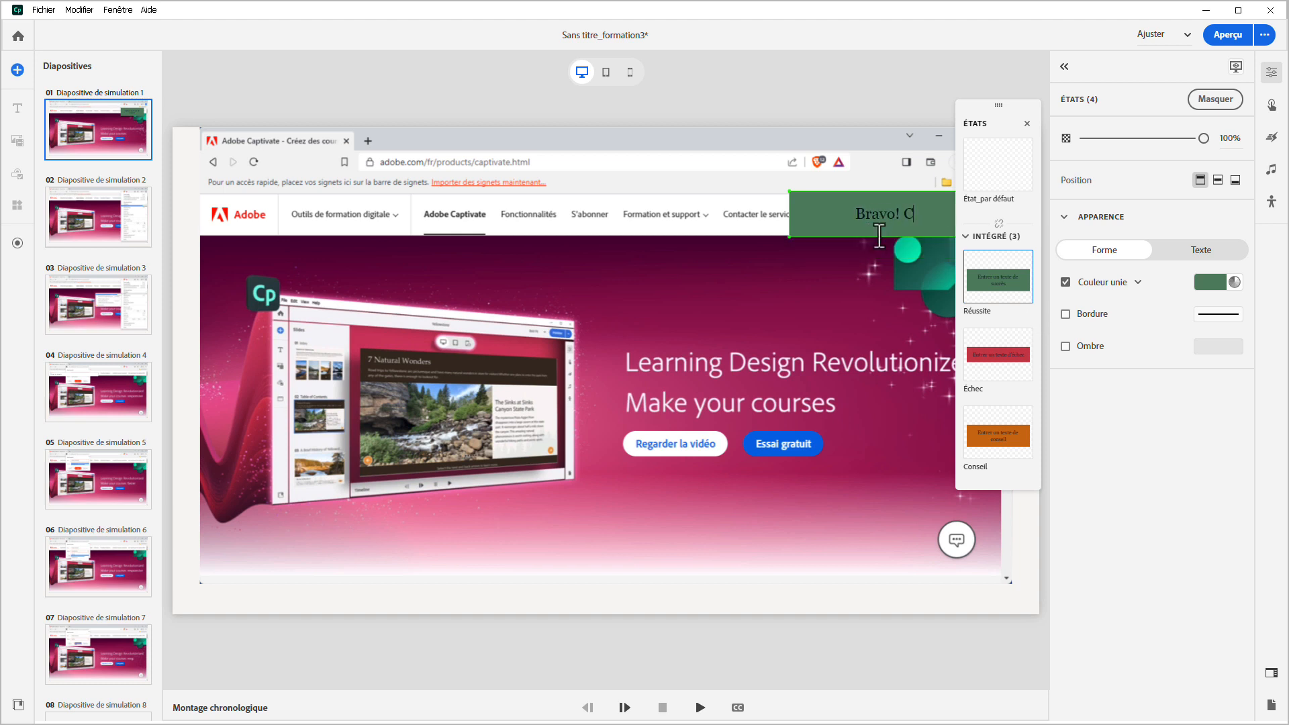
{"action": "type", "text": "'est la bonne réponse !"}
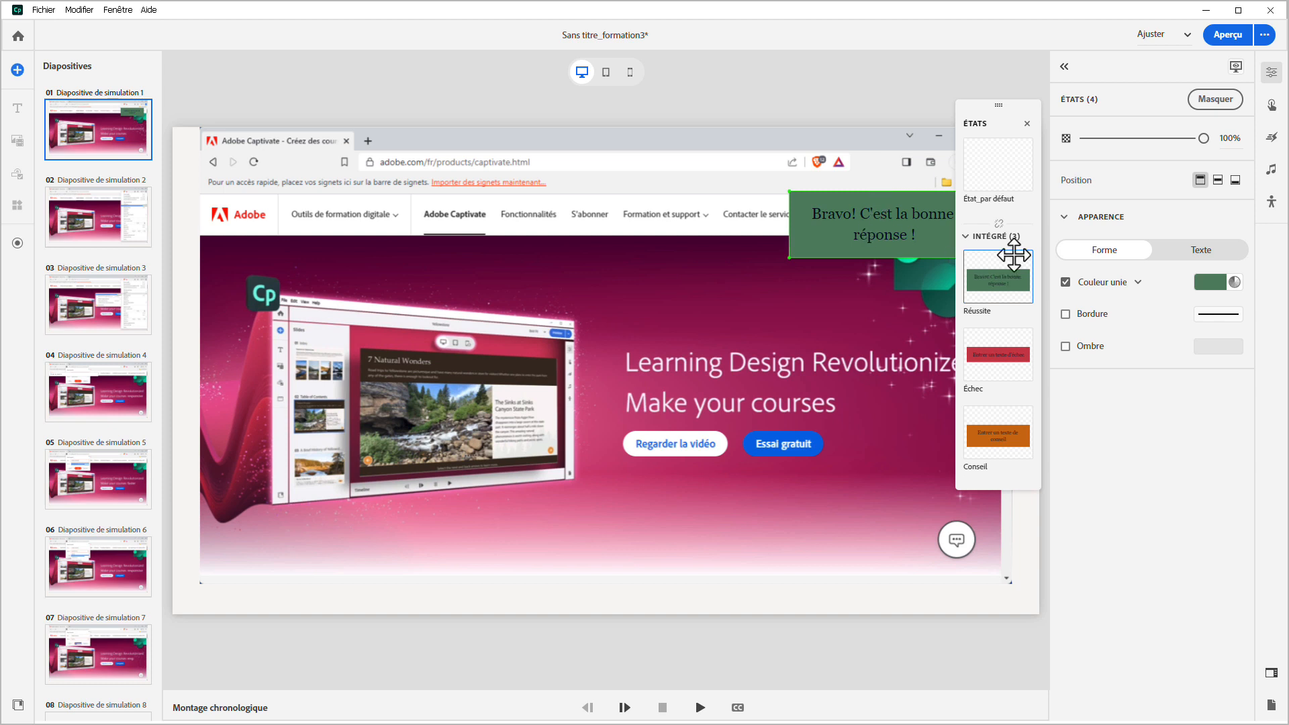
{"action": "left_click", "coordinate": [1216, 285]}
{"action": "left_click", "coordinate": [1075, 440]}
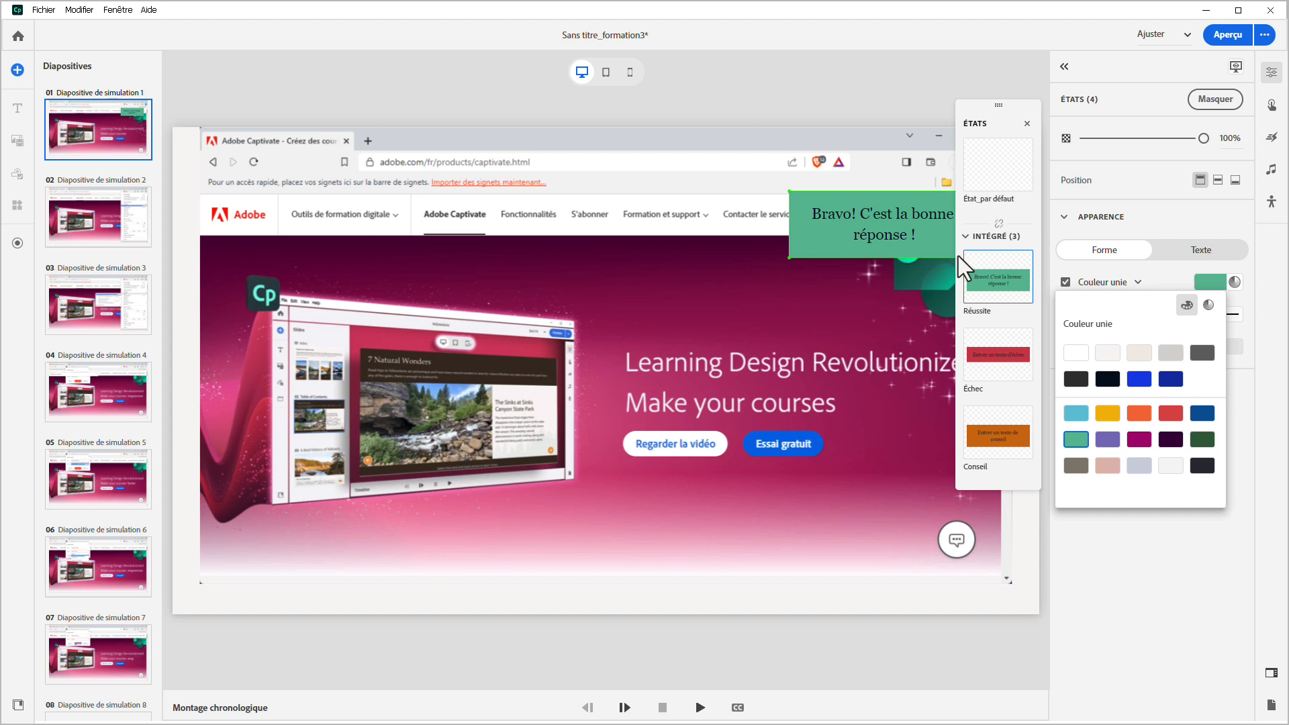
- Close the states list and examine the interactions assigned to the first slide's click zone
{"action": "left_click", "coordinate": [1271, 105]}
{"action": "left_click", "coordinate": [1271, 105]}
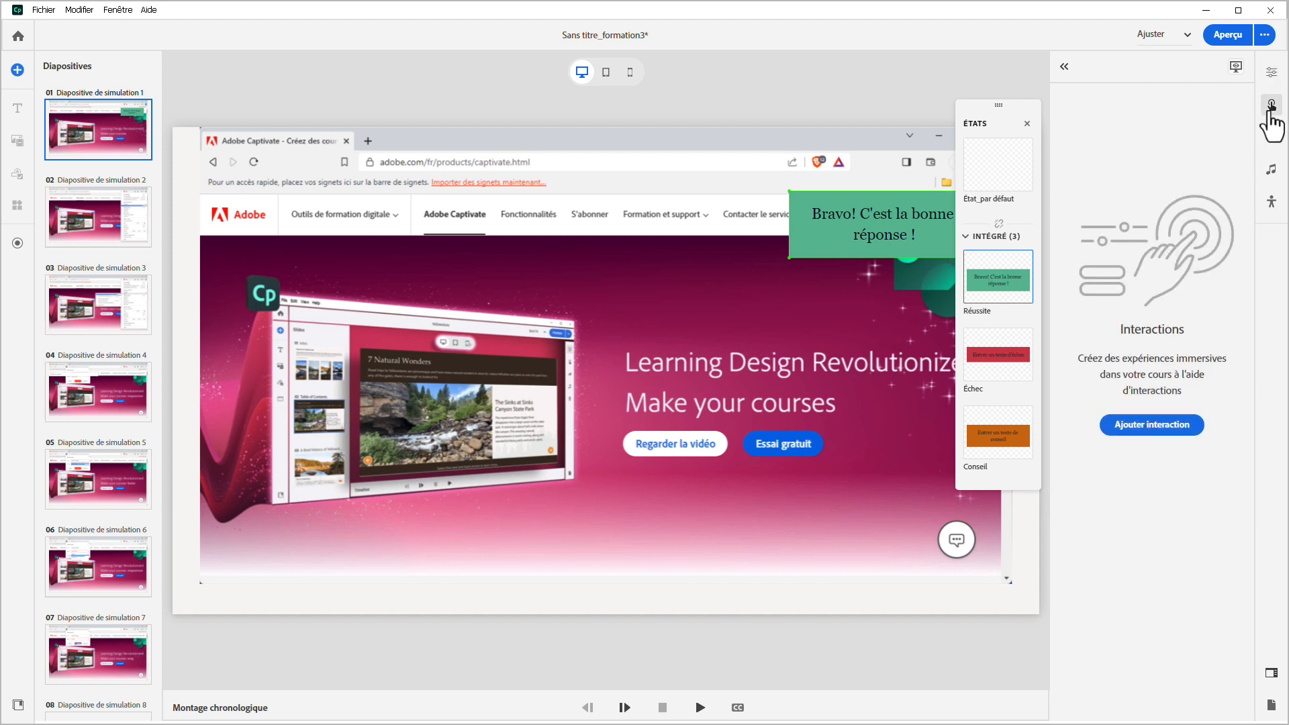
{"action": "left_click", "coordinate": [1027, 123]}
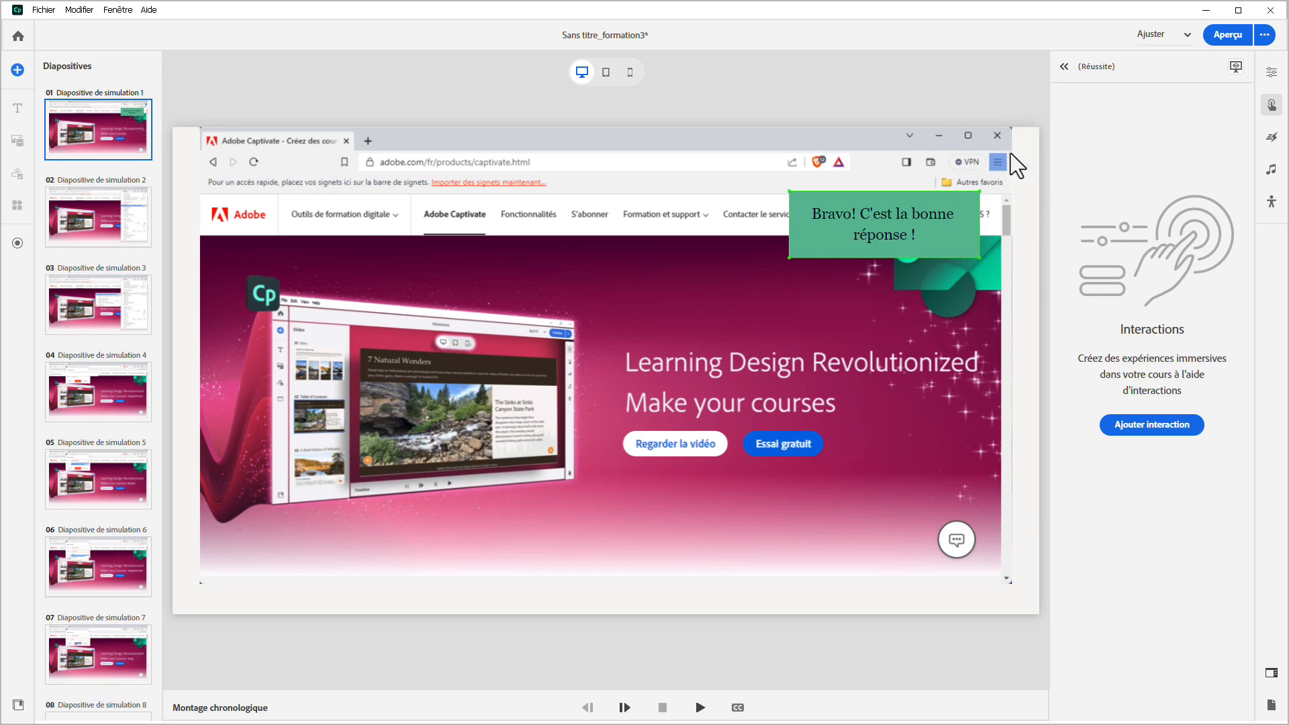
{"action": "left_click", "coordinate": [999, 162]}
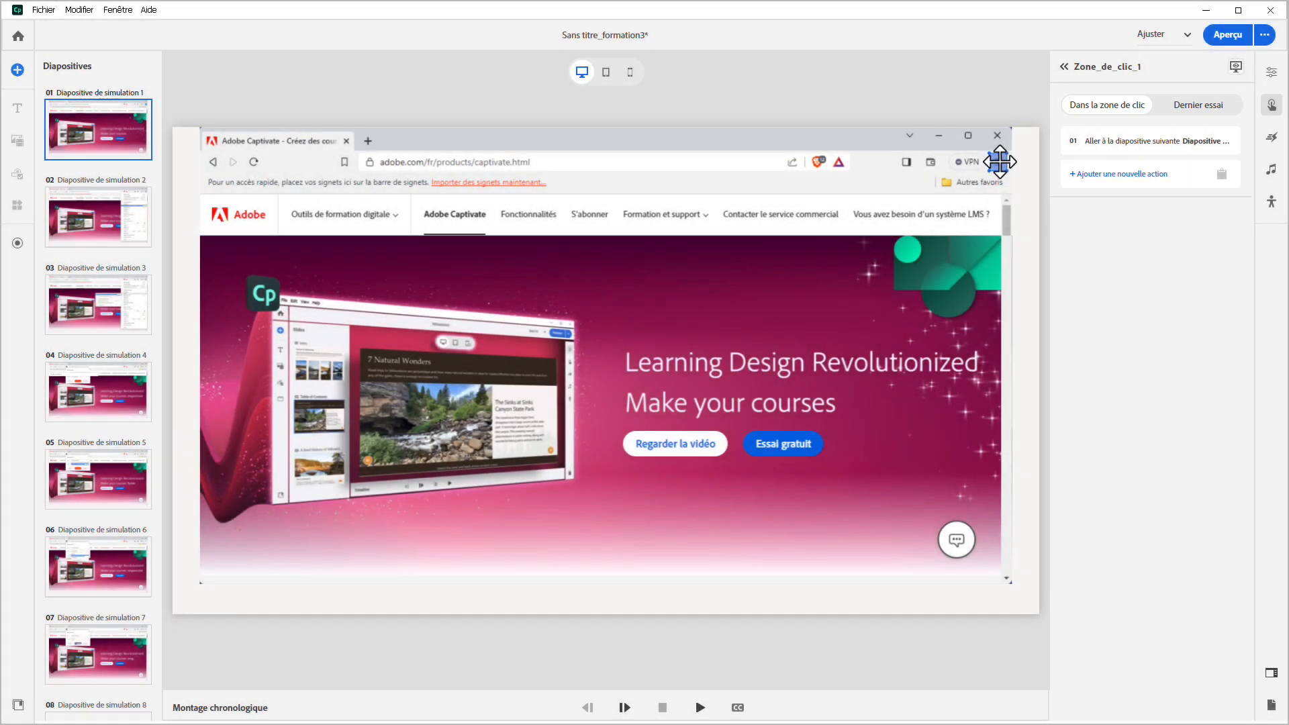
- Examine the interactions assigned to the text entry field on simulation slide 4
{"action": "left_click", "coordinate": [116, 411]}
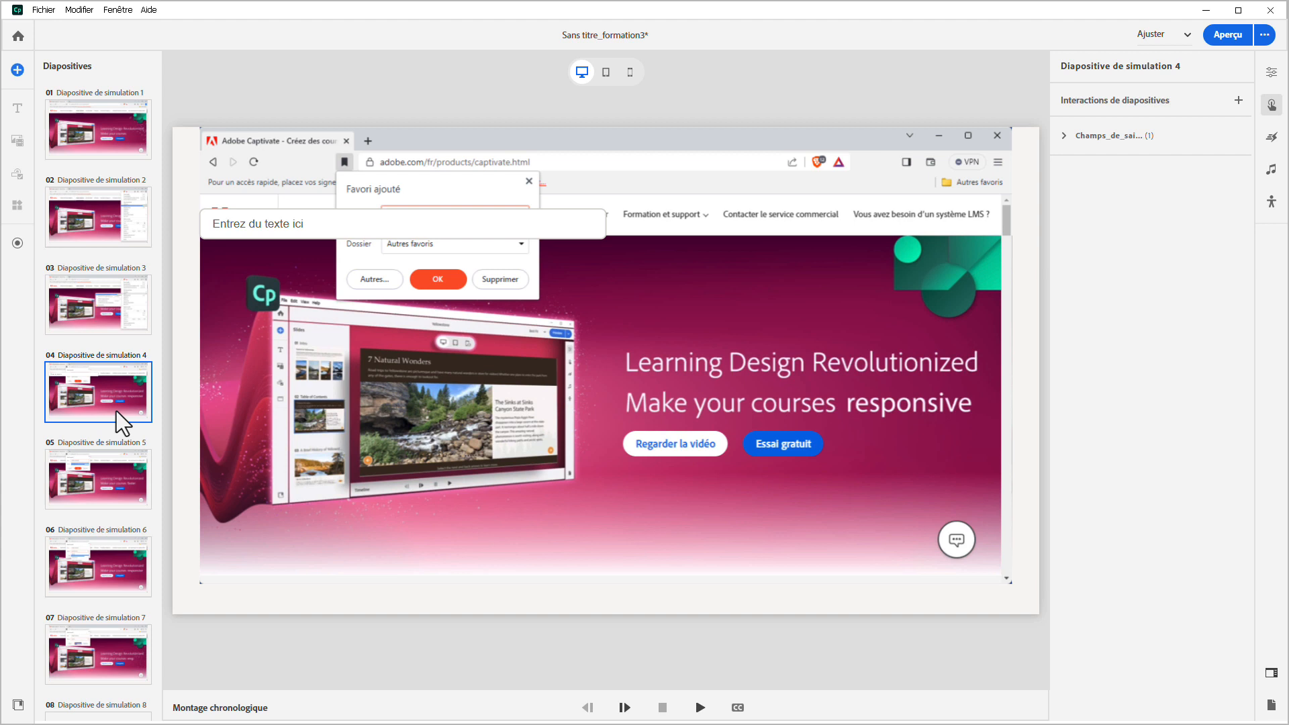
{"action": "left_click", "coordinate": [380, 231]}
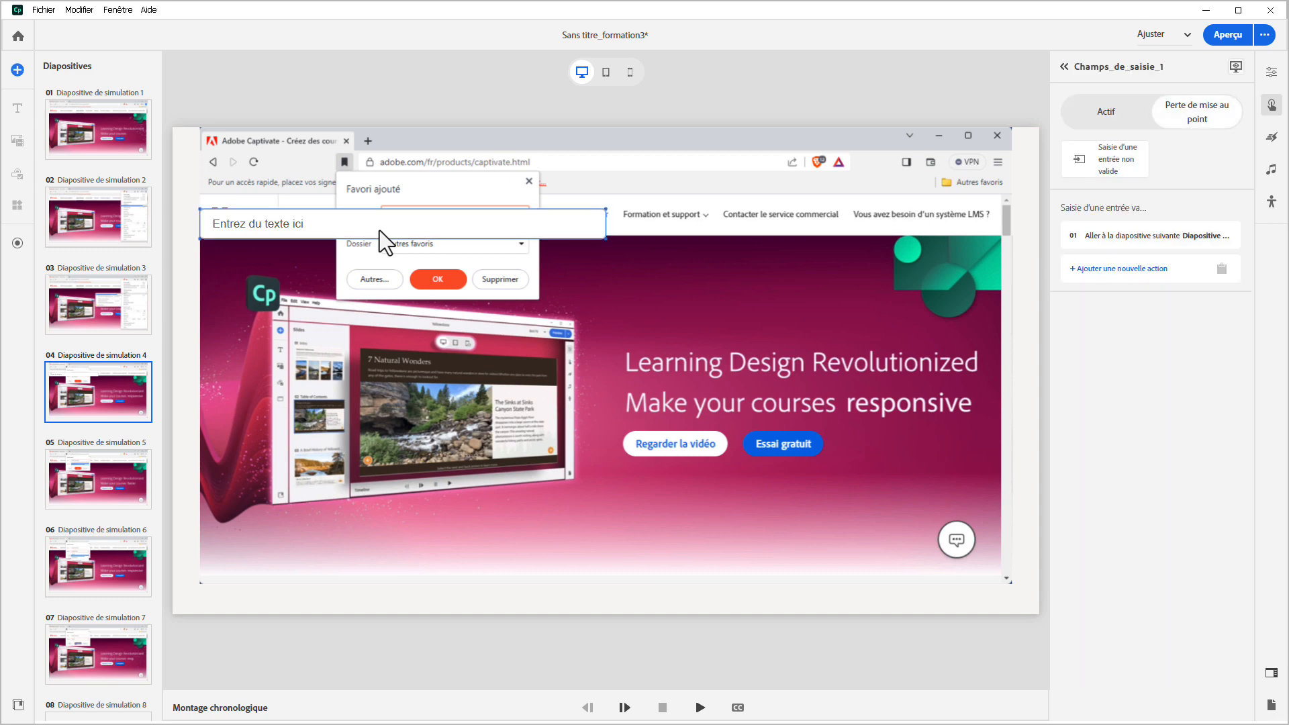
{"action": "left_click", "coordinate": [1266, 81]}
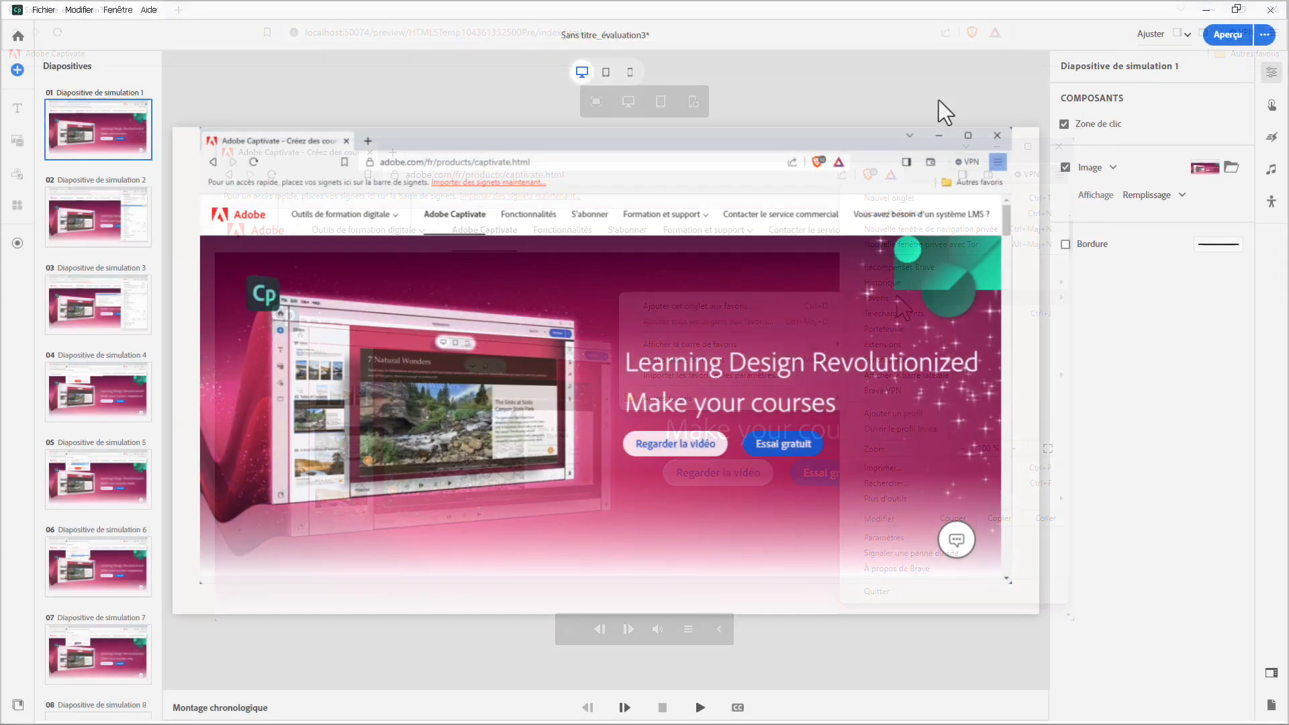
- In the Sans titre_évaluation3 project, include the first slide's click zone in the quiz with 10 points and report it to the LMS
{"action": "left_click", "coordinate": [995, 161]}
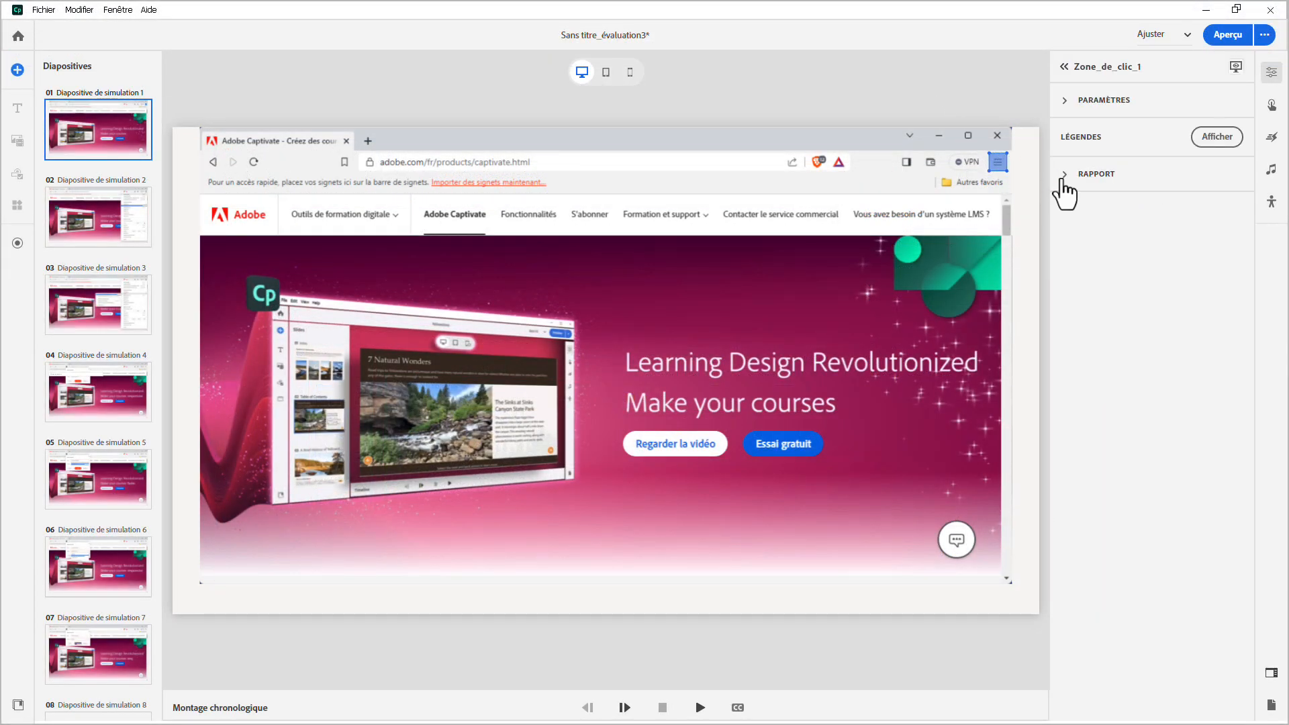
{"action": "left_click", "coordinate": [1063, 176]}
{"action": "left_click", "coordinate": [1066, 199]}
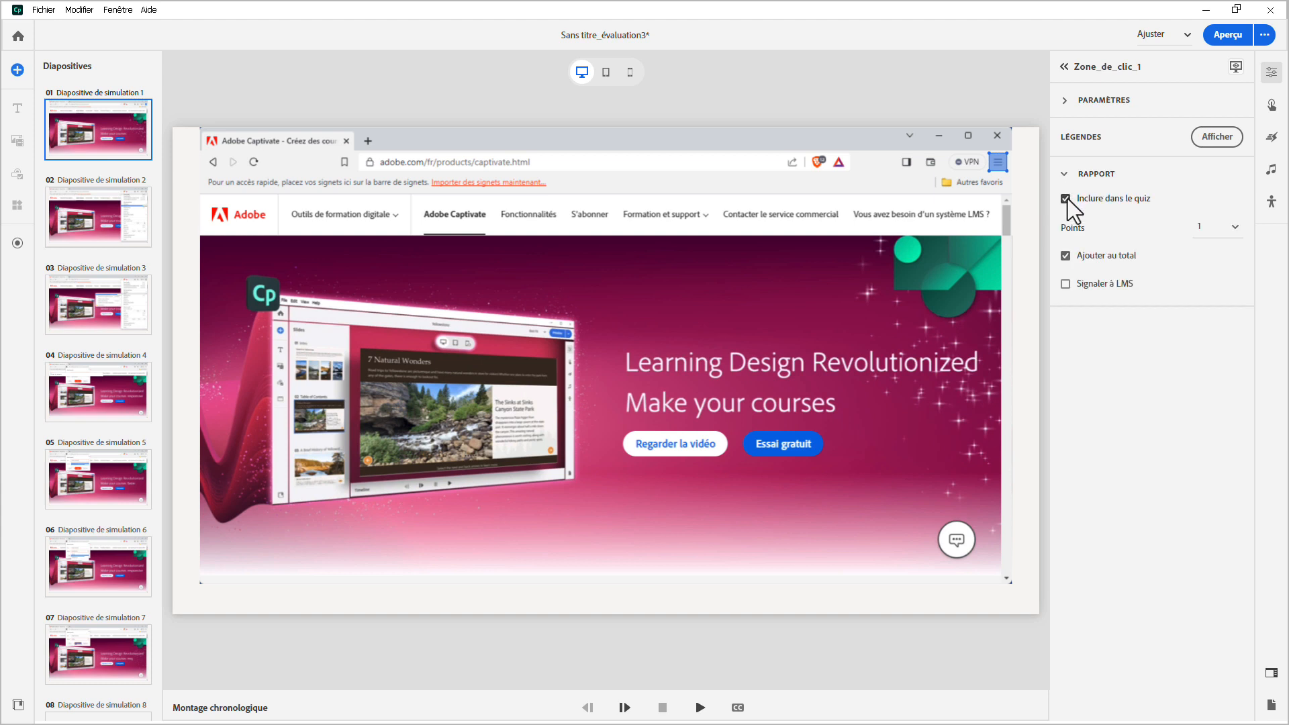
{"action": "left_click", "coordinate": [1233, 232]}
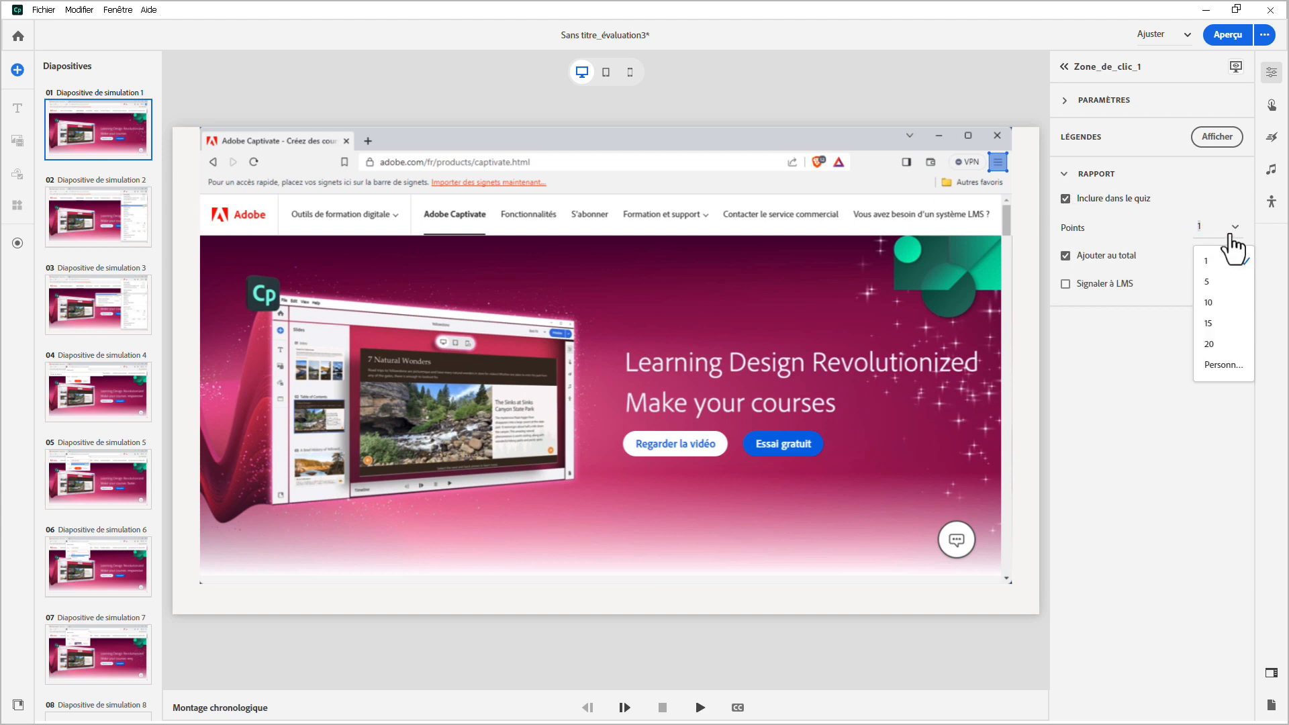
{"action": "left_click", "coordinate": [1210, 302]}
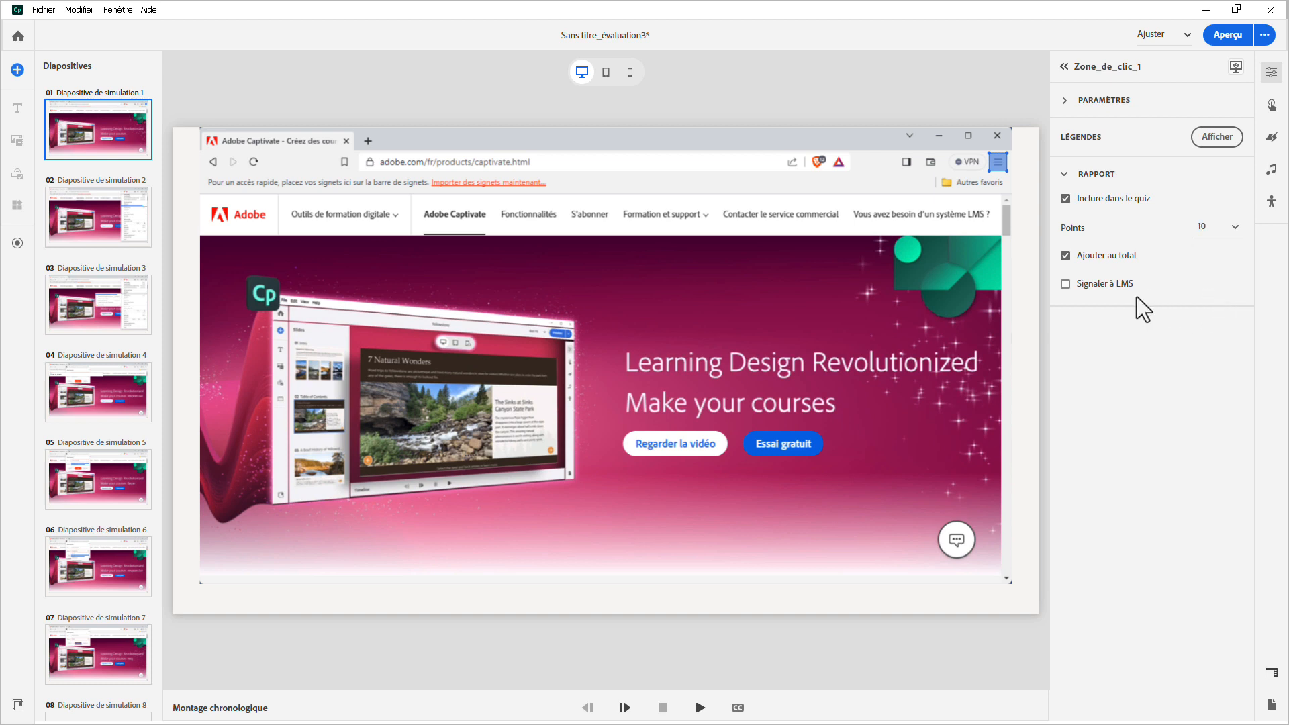
{"action": "left_click", "coordinate": [1066, 284]}
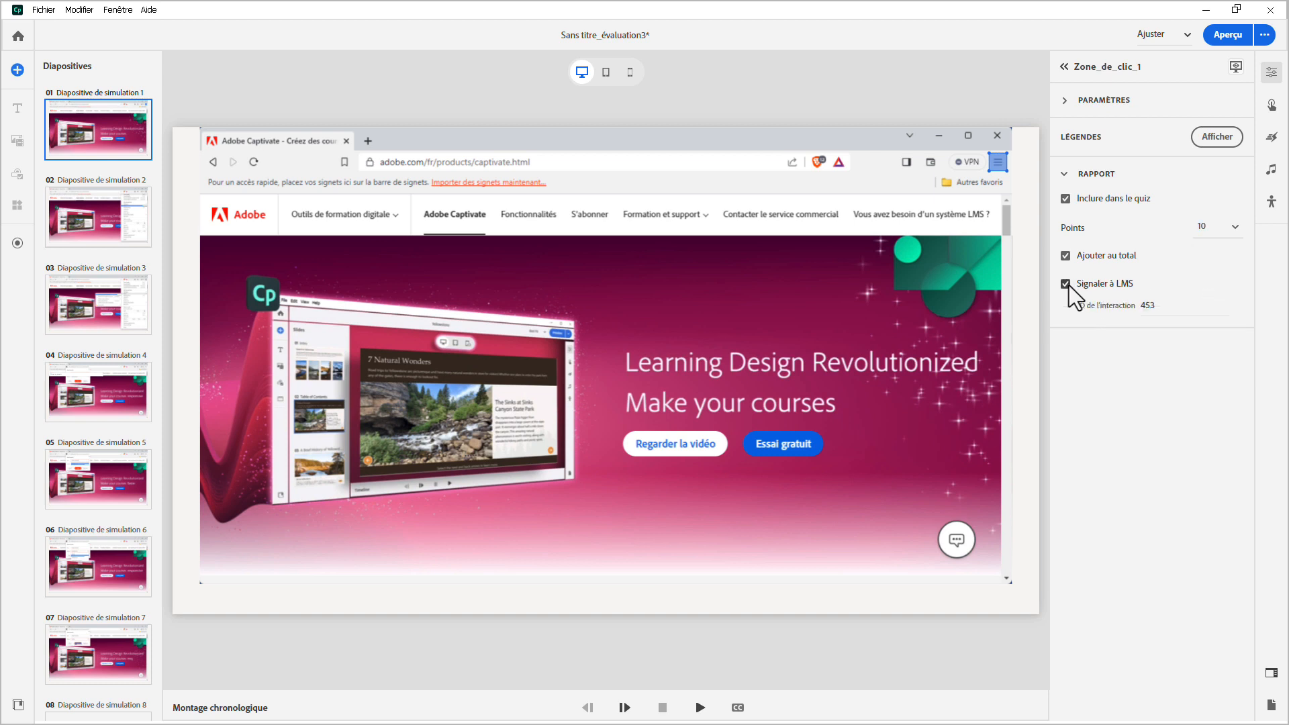